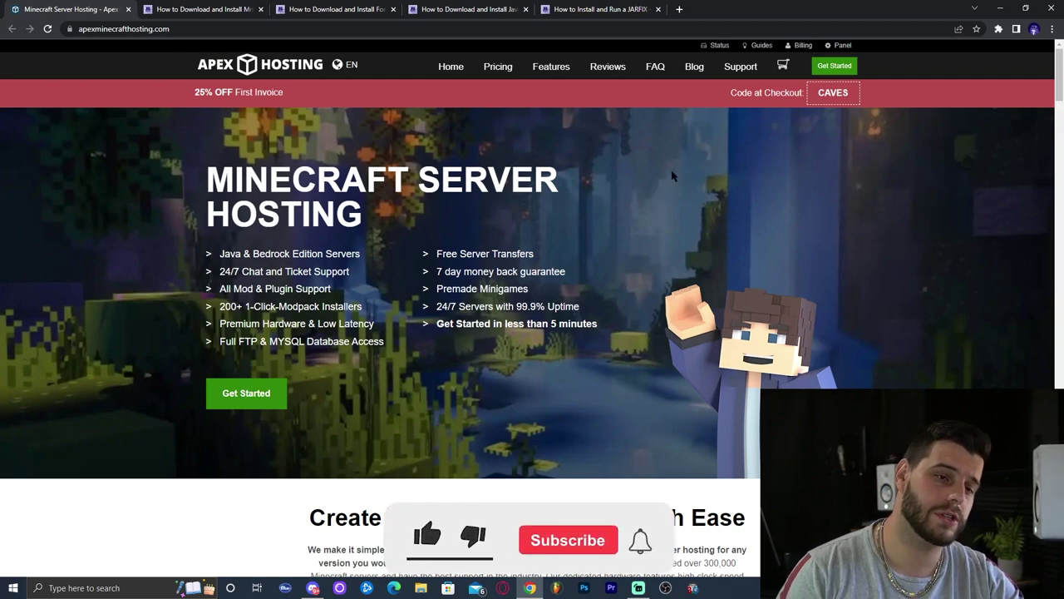
# Step: Close the Apex Hosting tab so the MrCrayfish's Furniture Mod tutorial shows
pyautogui.scroll(-4, 654, 184)
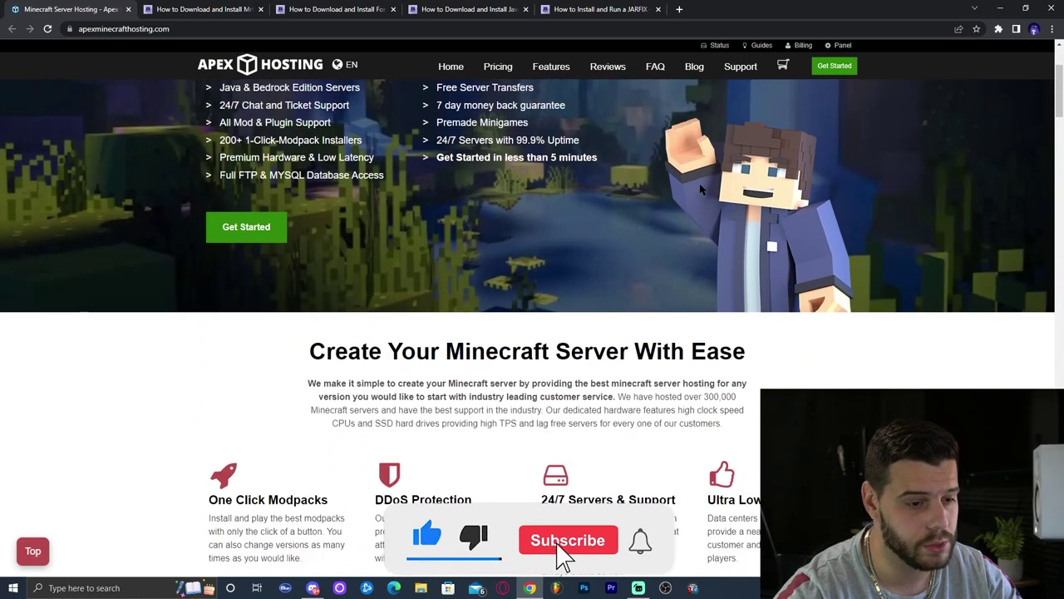
pyautogui.scroll(1, 865, 250)
pyautogui.scroll(3, 877, 260)
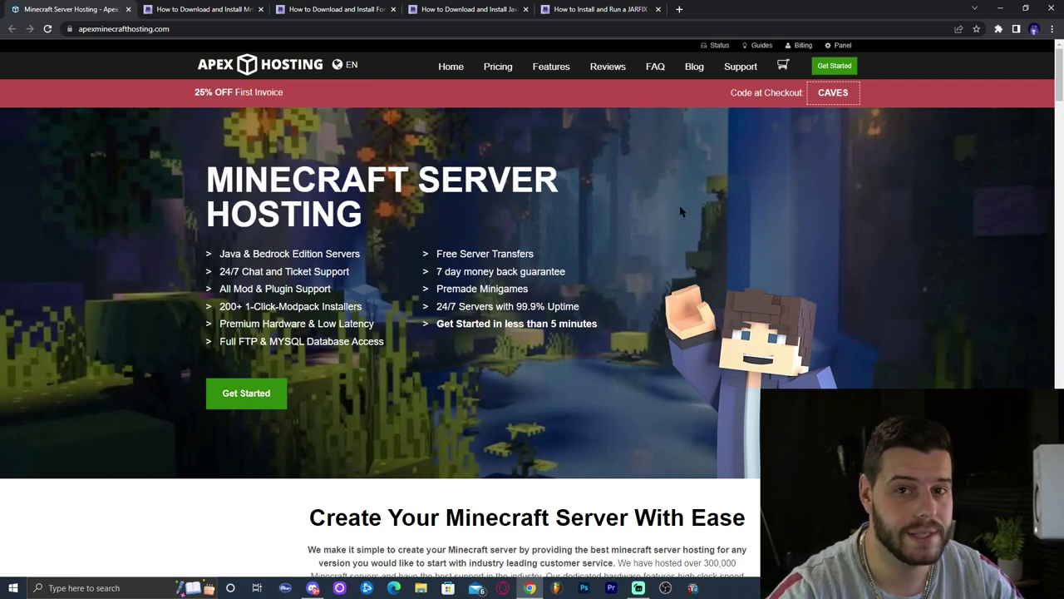
pyautogui.hotkey('ctrl', 'w')
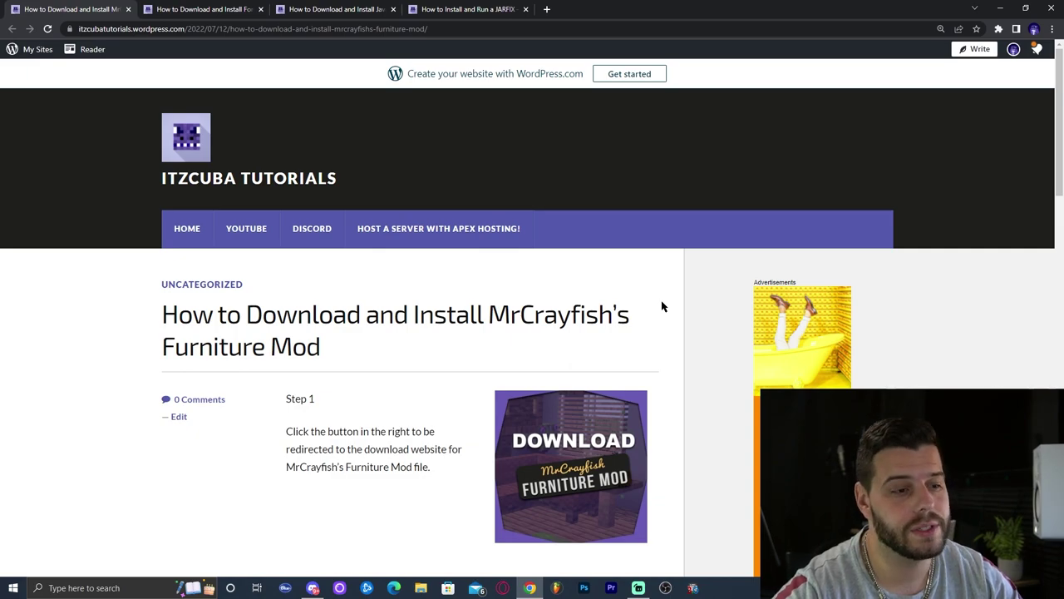
pyautogui.doubleClick(658, 303)
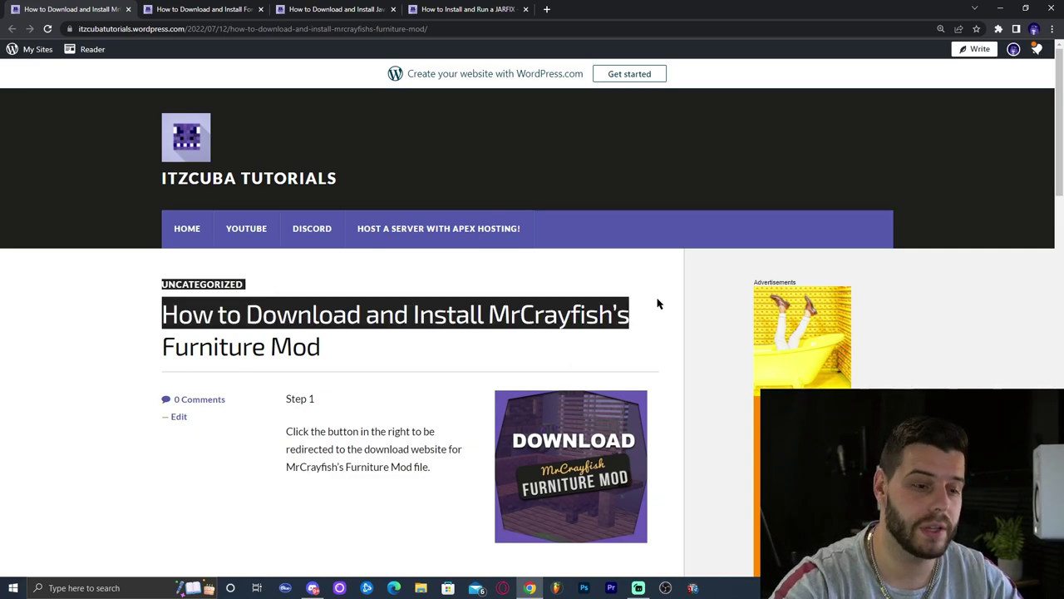
pyautogui.click(675, 292)
pyautogui.scroll(-2, 670, 304)
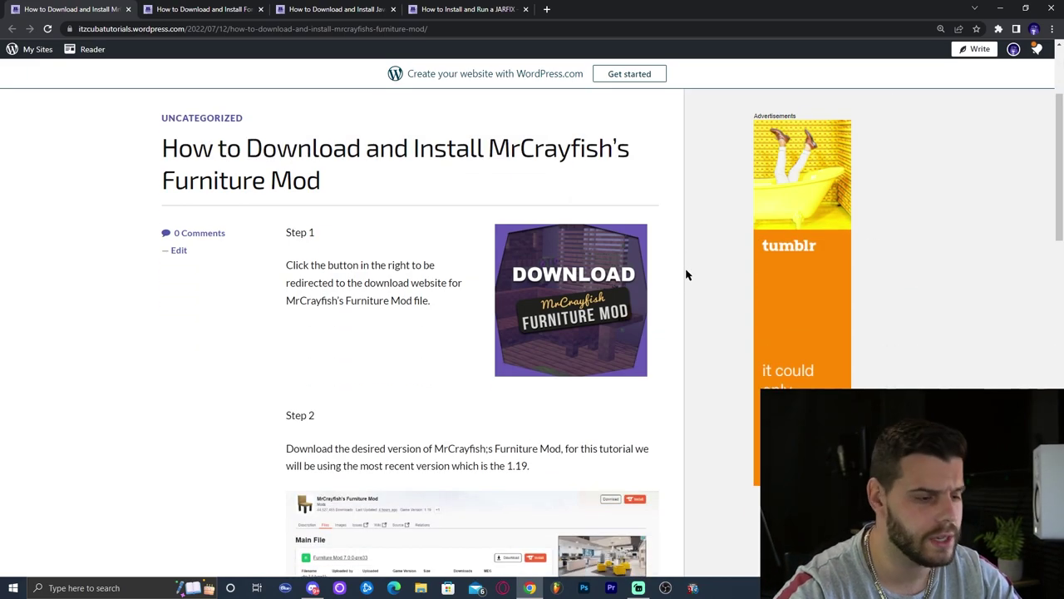
pyautogui.scroll(-1, 687, 274)
pyautogui.scroll(1, 686, 275)
pyautogui.scroll(1, 687, 275)
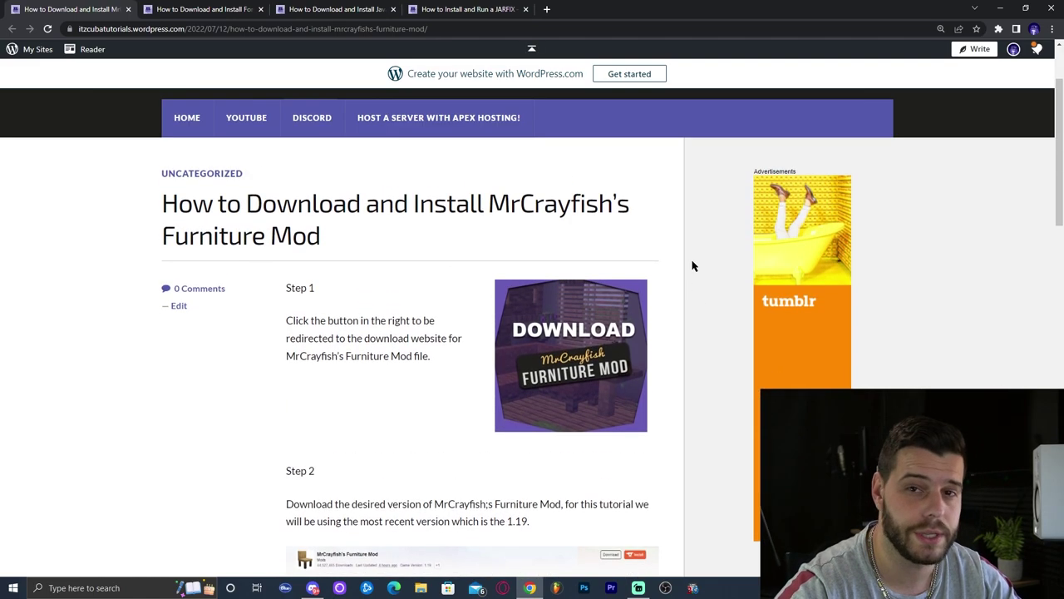
pyautogui.scroll(1, 691, 263)
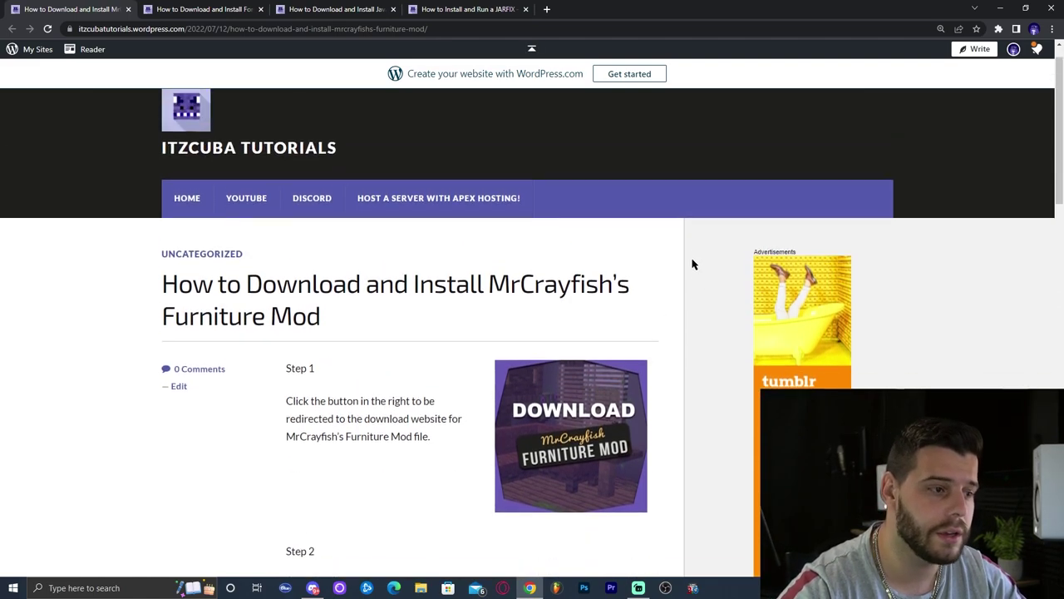
pyautogui.scroll(-2, 667, 280)
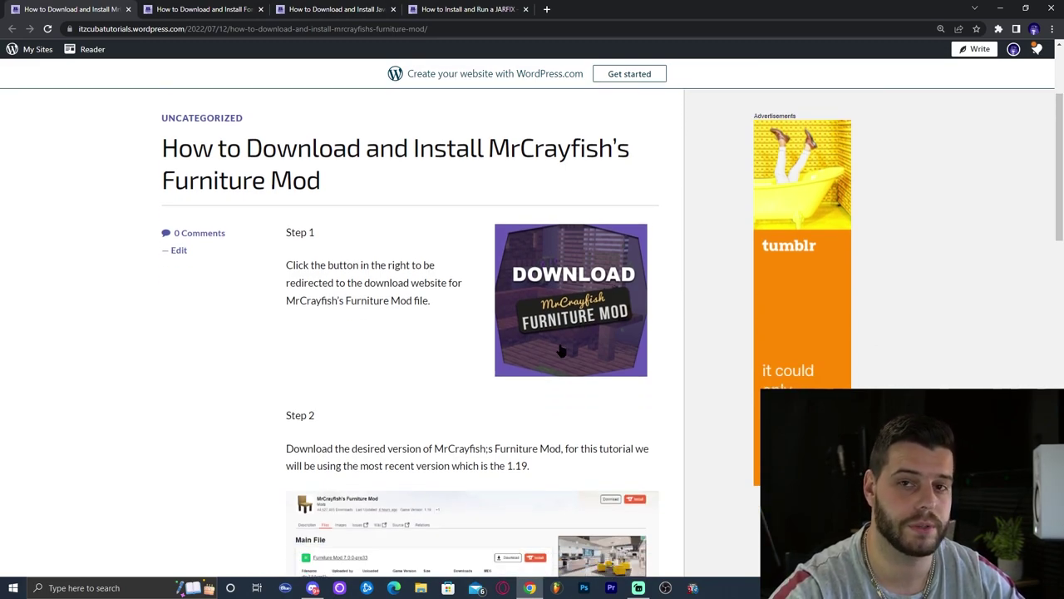
# Step: Download cfm-7.0.0-pre33-1.19.jar from CurseForge's Recent Files and save it to Downloads
pyautogui.click(573, 300)
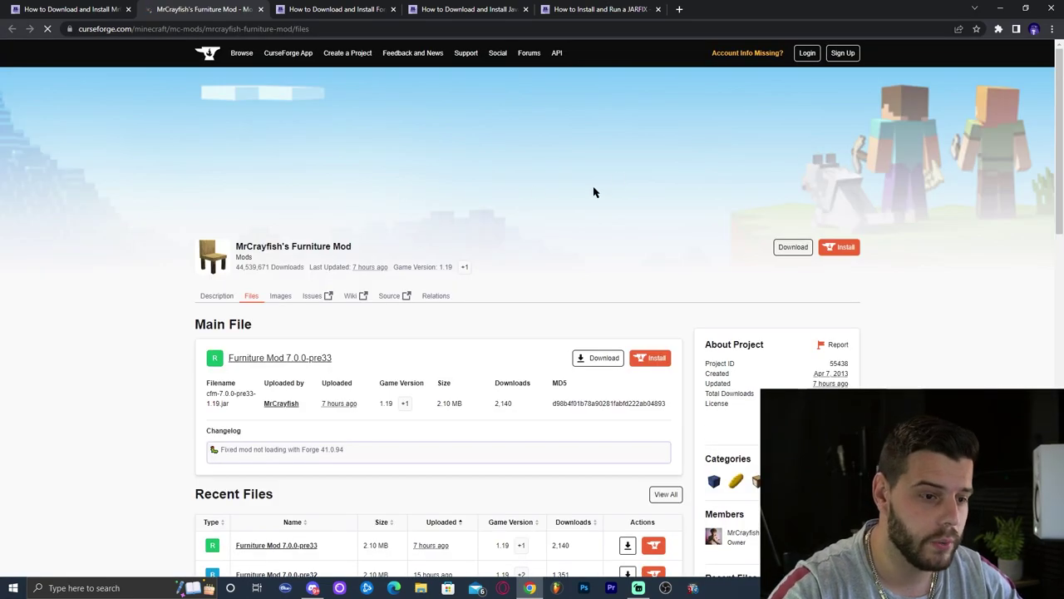
pyautogui.scroll(-3, 561, 249)
pyautogui.scroll(-1, 568, 208)
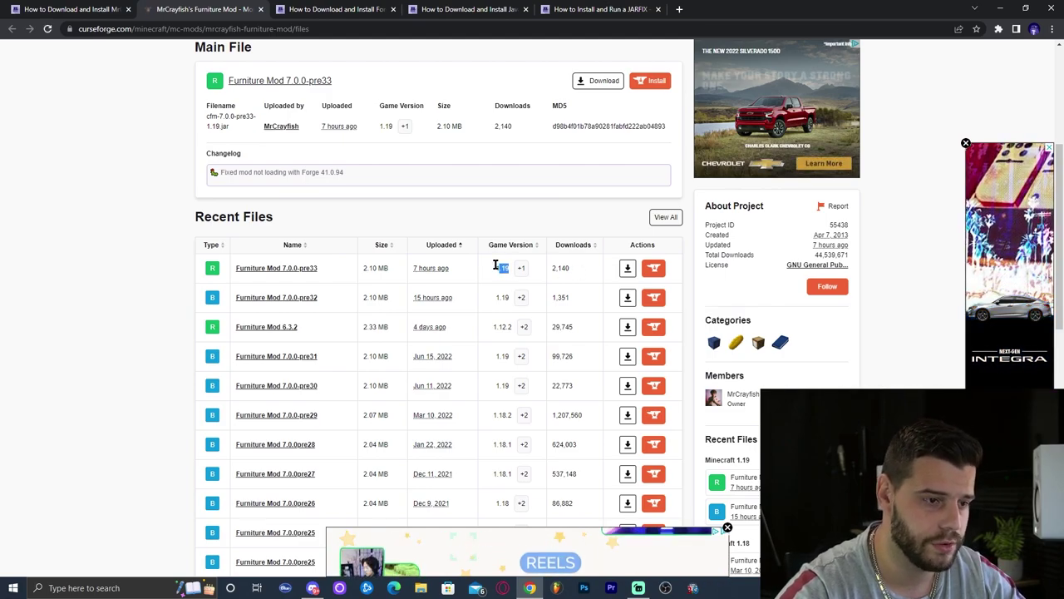
pyautogui.scroll(-3, 765, 285)
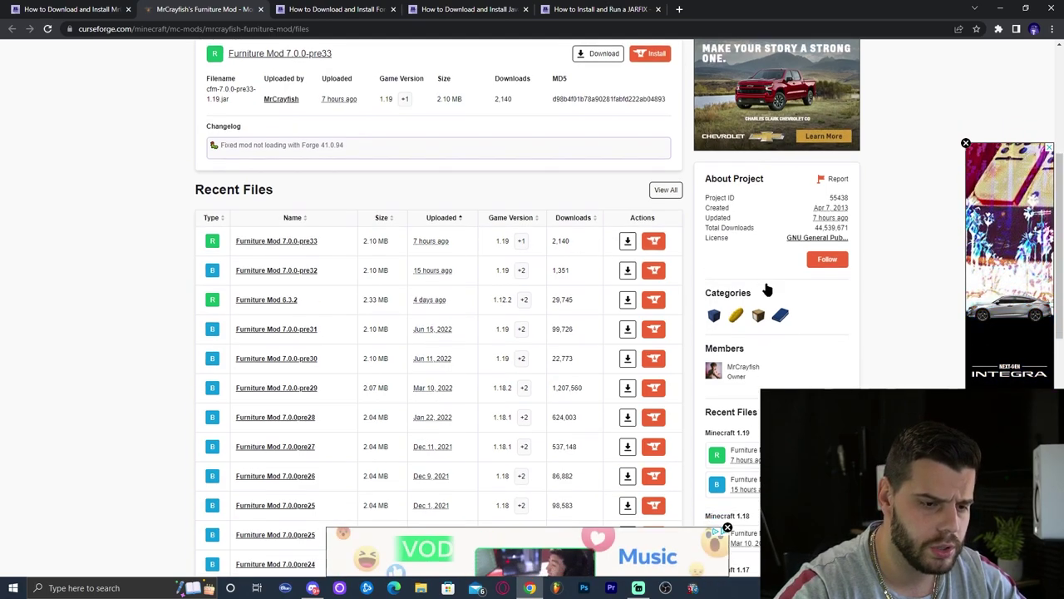
pyautogui.scroll(3, 624, 285)
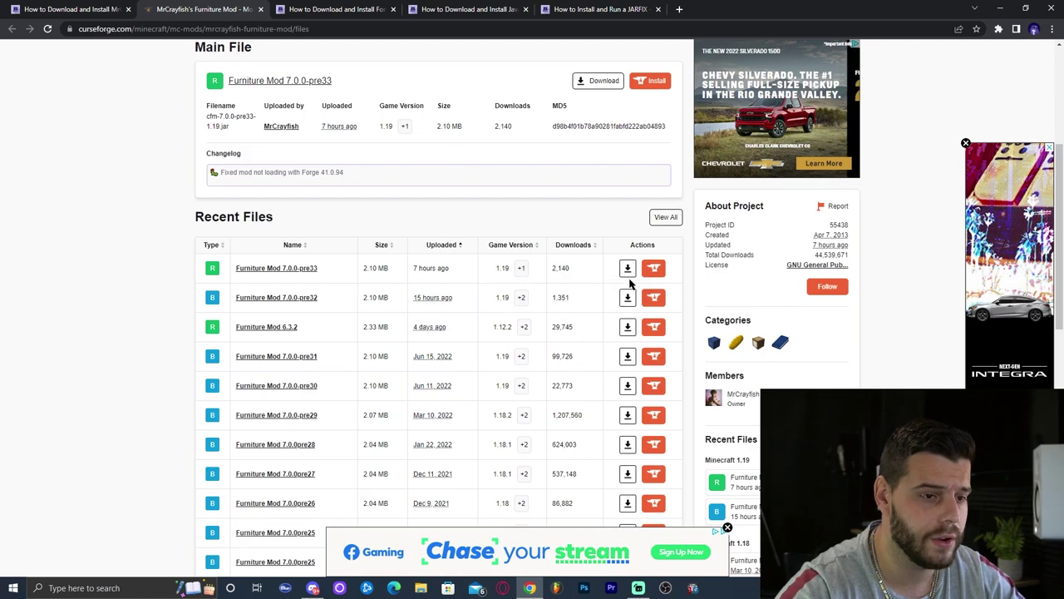
pyautogui.click(627, 268)
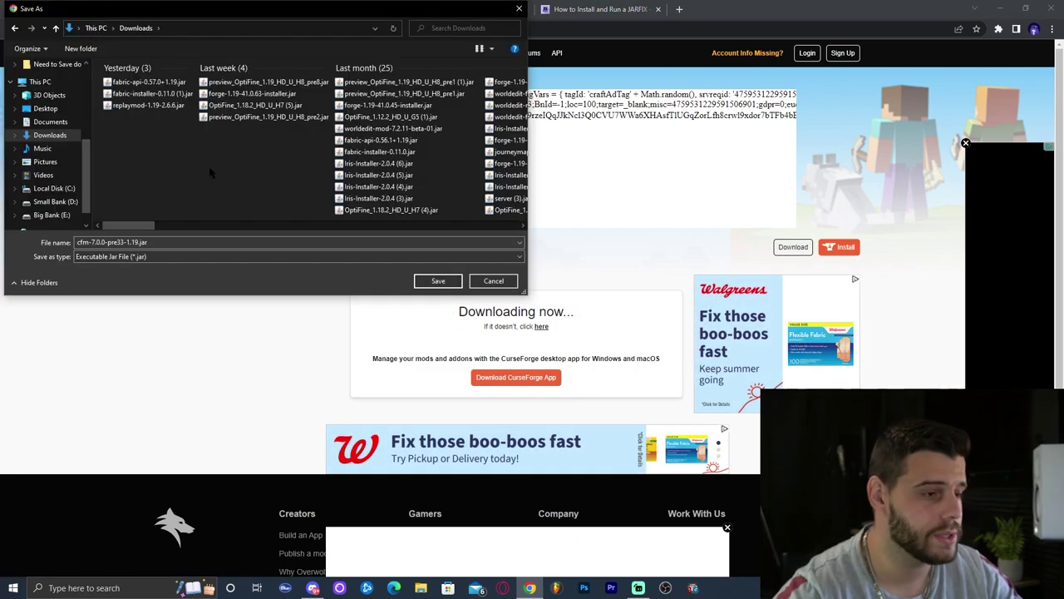
pyautogui.click(437, 281)
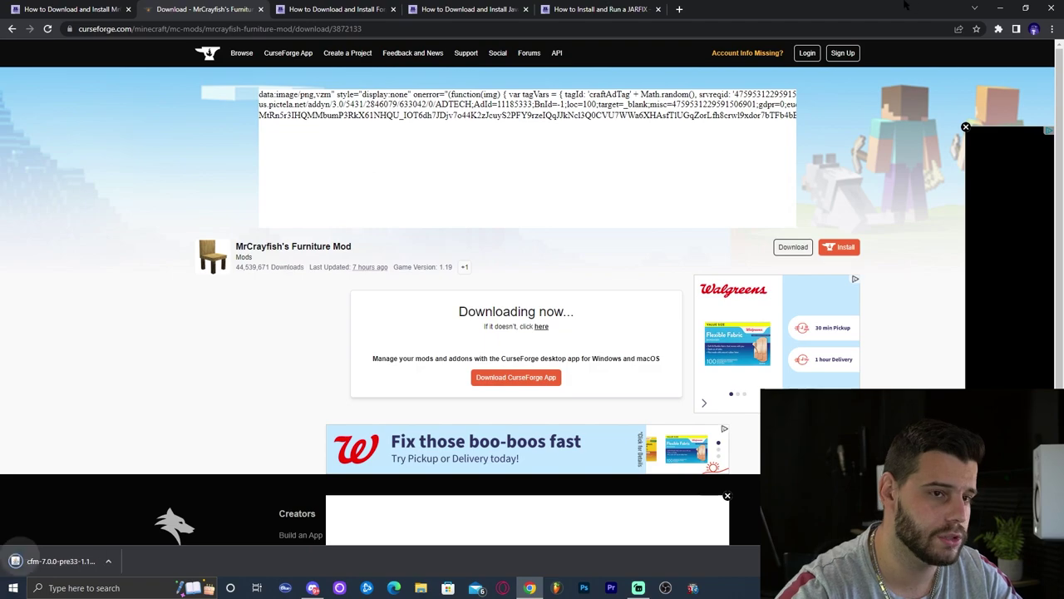
pyautogui.moveTo(711, 8); pyautogui.dragTo(783, 19)
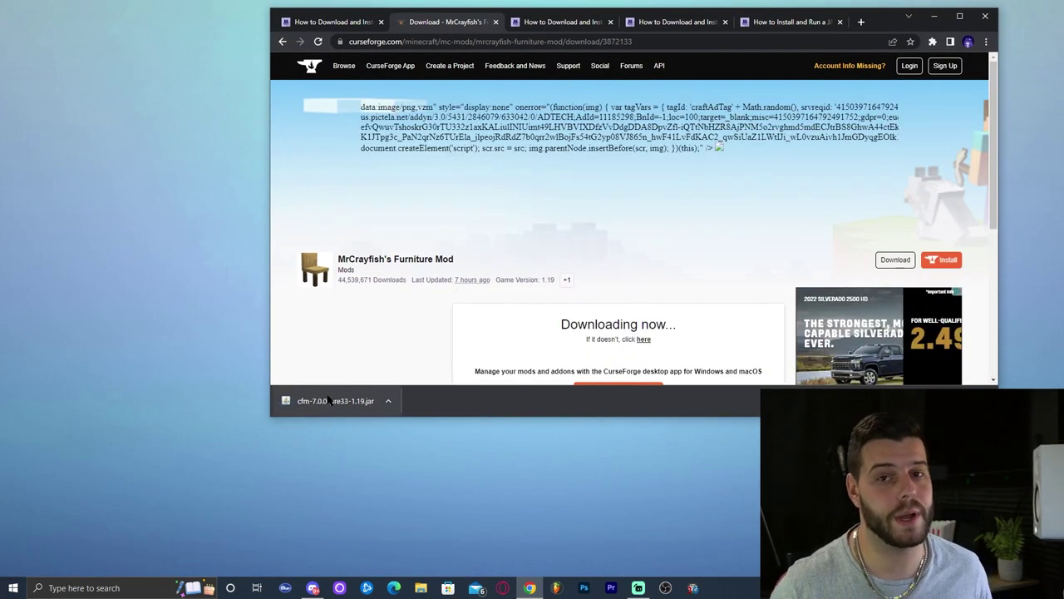
# Step: Copy cfm-7.0.0-pre33-1.19.jar from the download bar onto the desktop and refresh the desktop
pyautogui.moveTo(329, 401); pyautogui.dragTo(170, 249)
pyautogui.rightClick(152, 205)
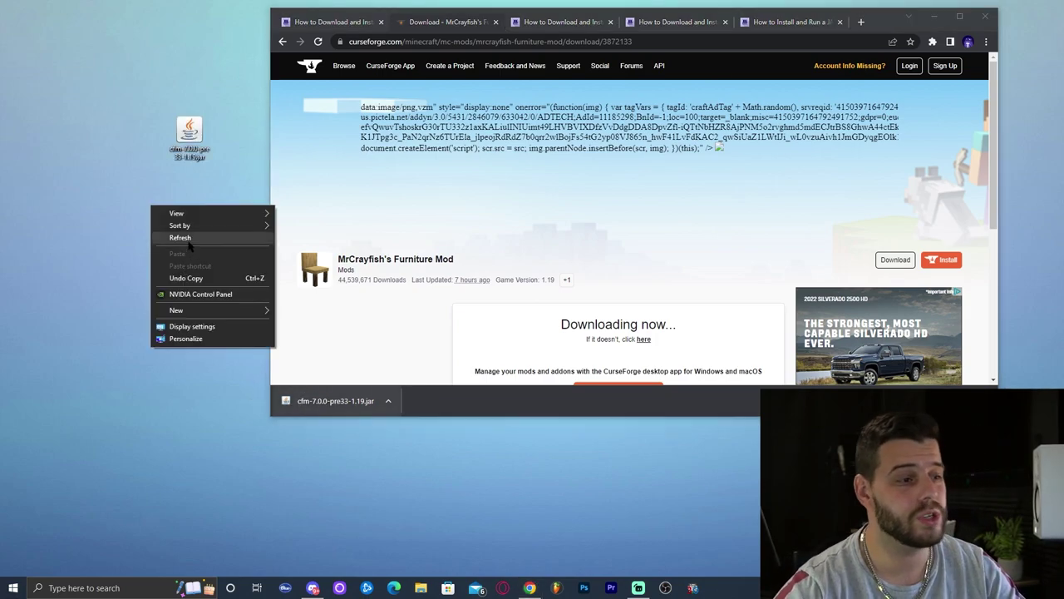
pyautogui.click(158, 237)
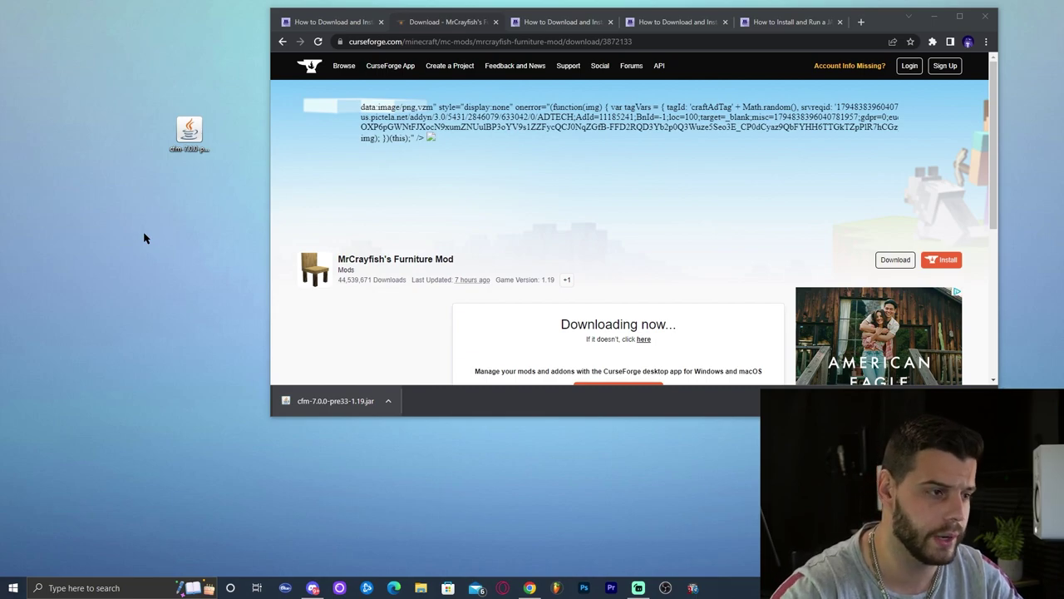
pyautogui.moveTo(179, 73); pyautogui.dragTo(235, 200)
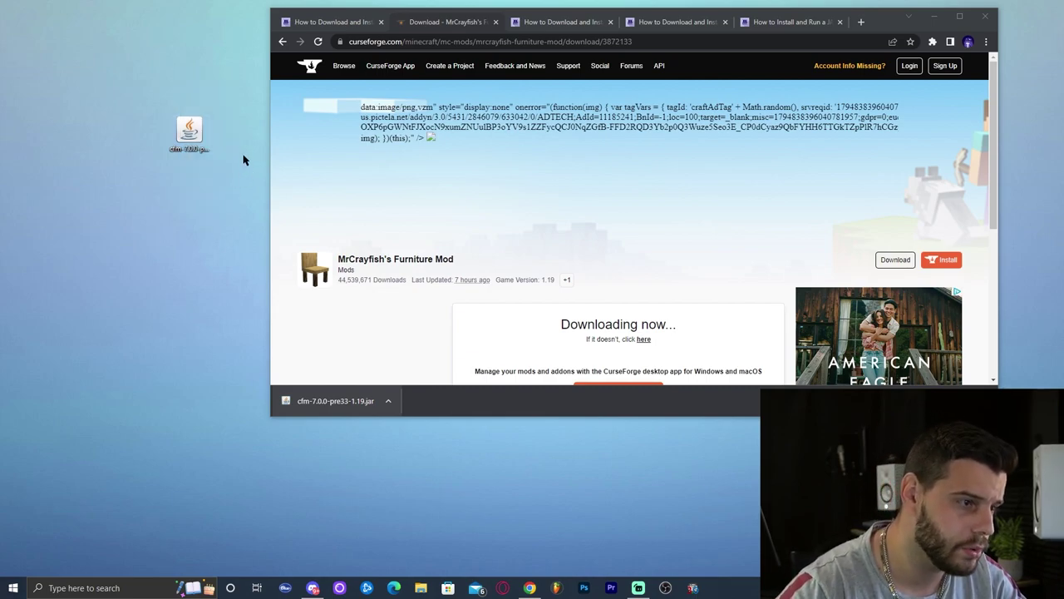
pyautogui.rightClick(243, 160)
pyautogui.click(266, 193)
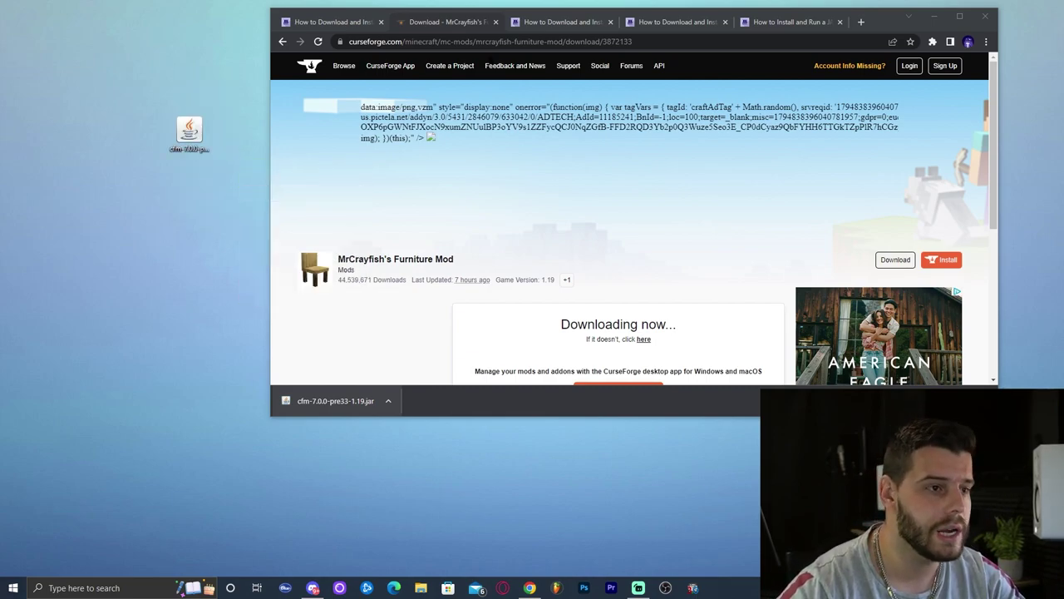
# Step: From the maximized Forge tutorial, open the Forge 1.19 downloads page and choose the latest Installer
pyautogui.click(527, 27)
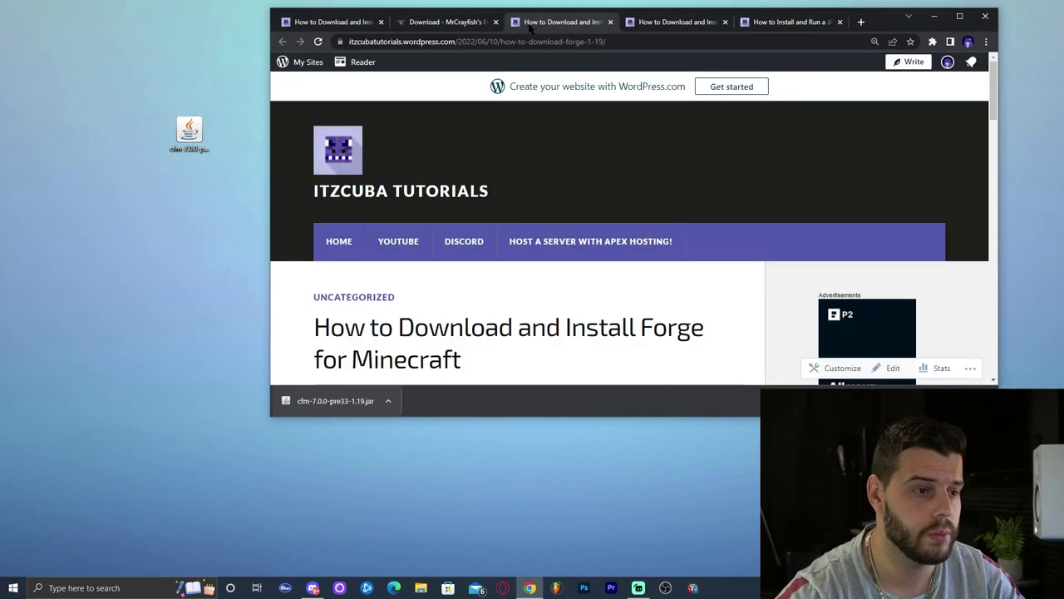
pyautogui.click(959, 16)
pyautogui.scroll(-3, 1039, 170)
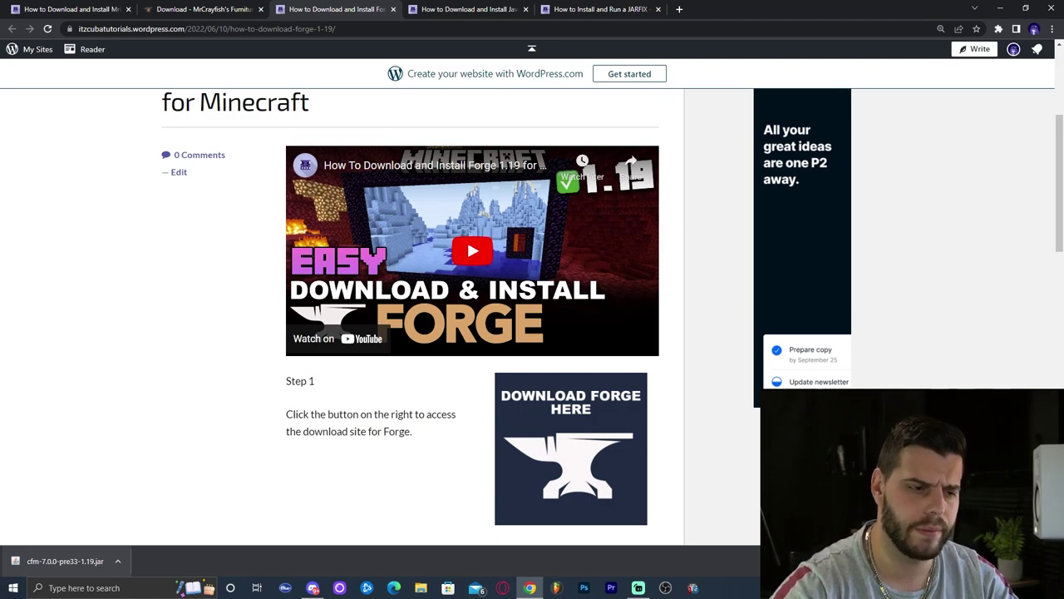
pyautogui.click(592, 425)
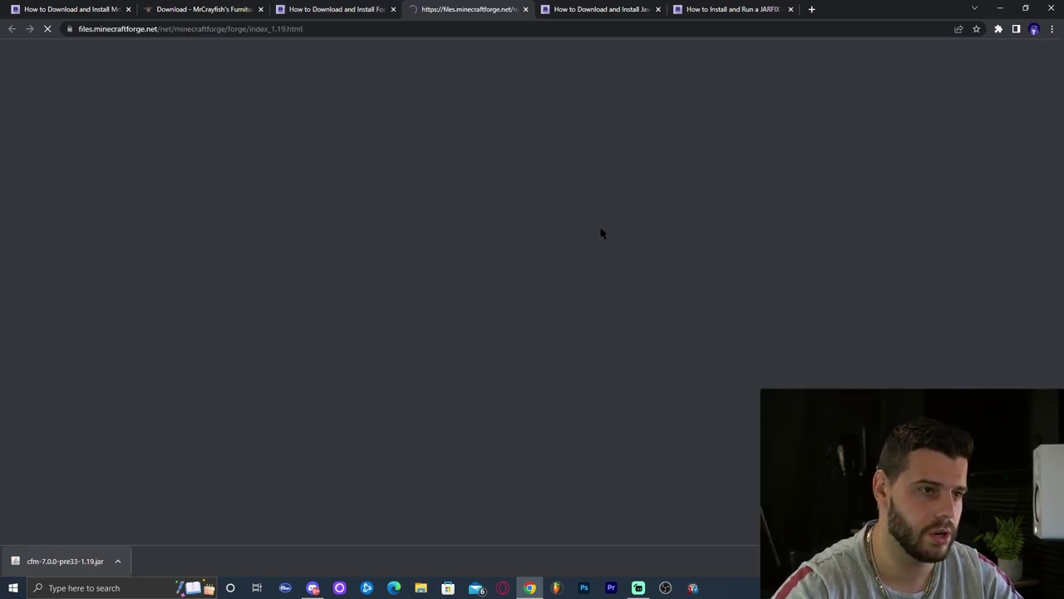
pyautogui.hotkey('ctrl', 'shift', 'Tab')
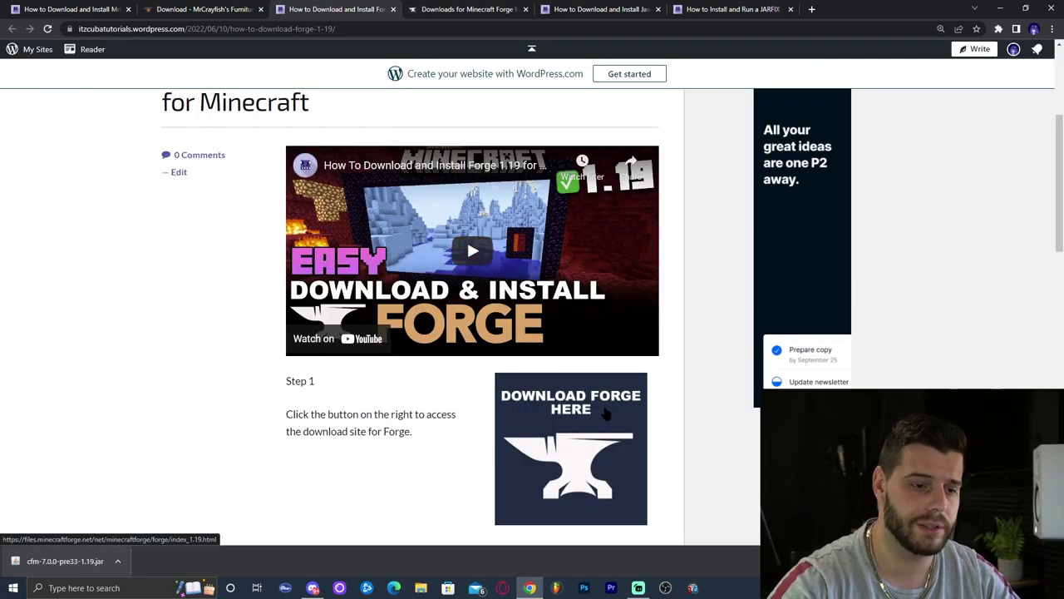
pyautogui.hotkey('ctrl', 'Tab')
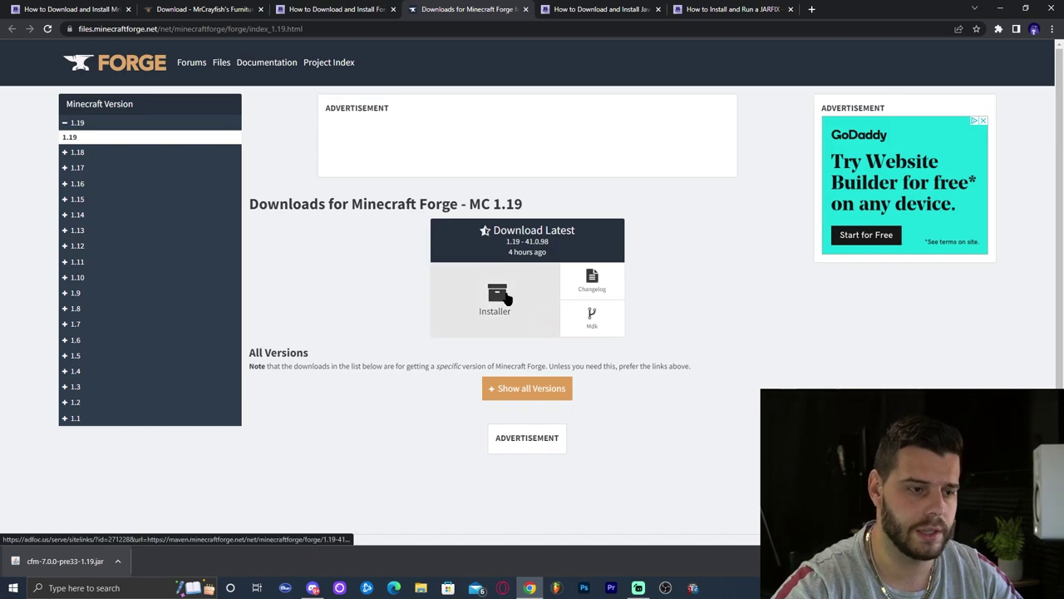
pyautogui.doubleClick(508, 203)
pyautogui.click(513, 206)
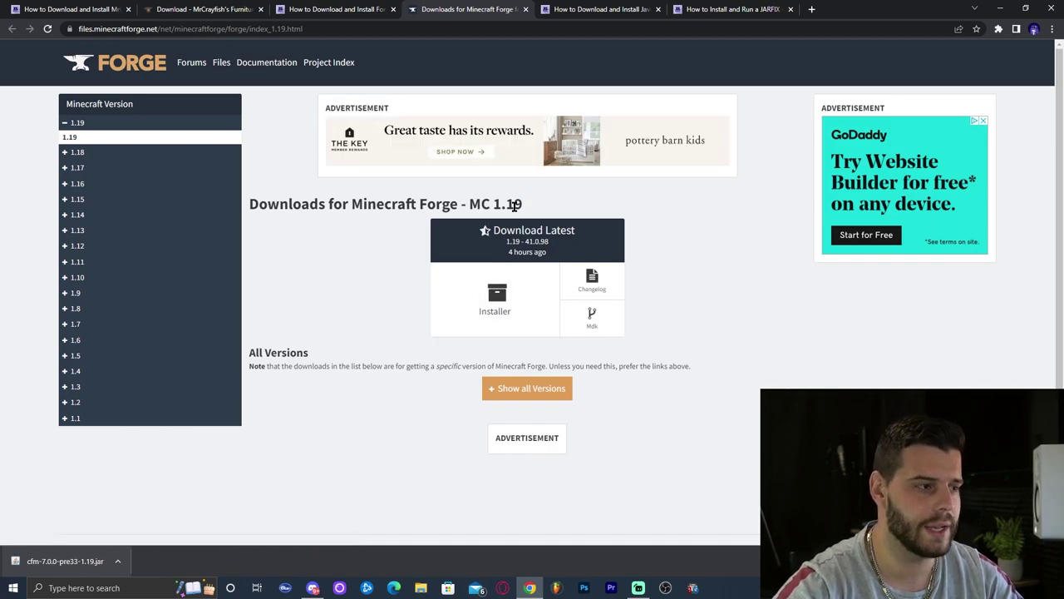
pyautogui.click(541, 310)
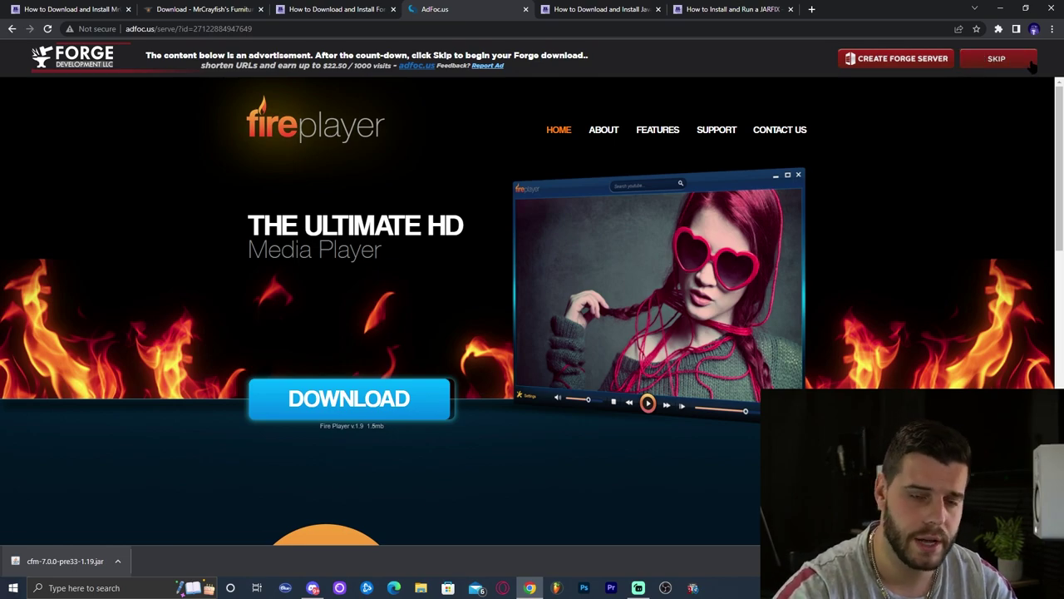
# Step: Skip the ad, save forge-1.19-41.0.98-installer.jar, and copy it onto the desktop
pyautogui.click(1015, 64)
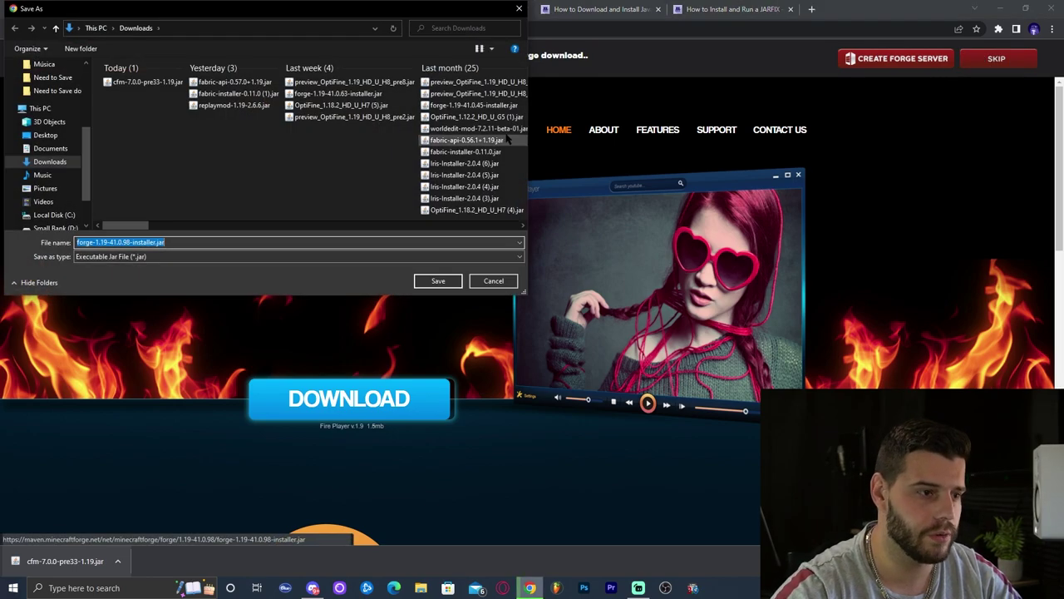
pyautogui.click(454, 299)
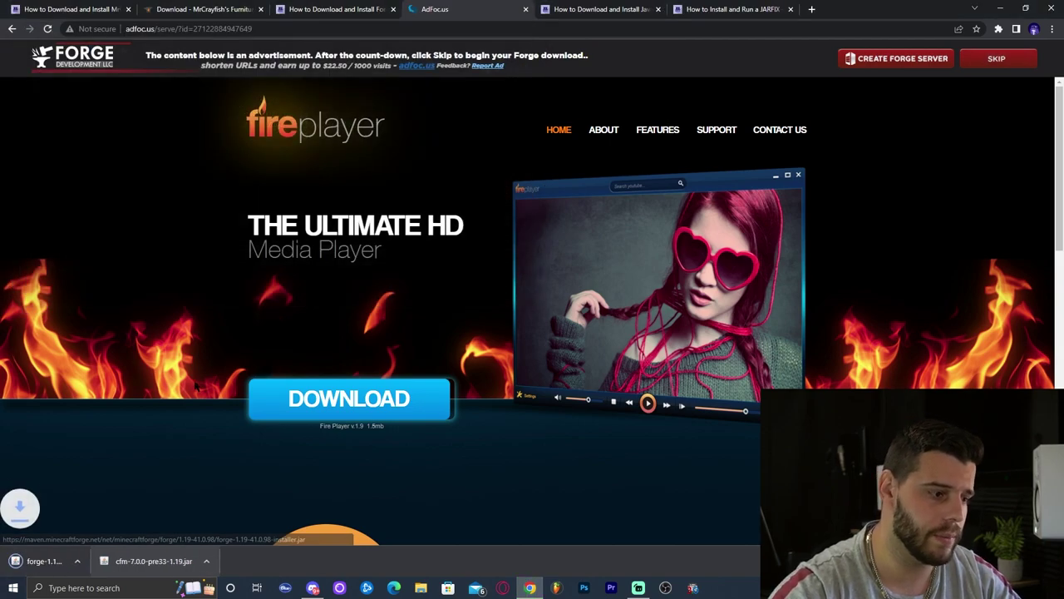
pyautogui.press('super+Down')
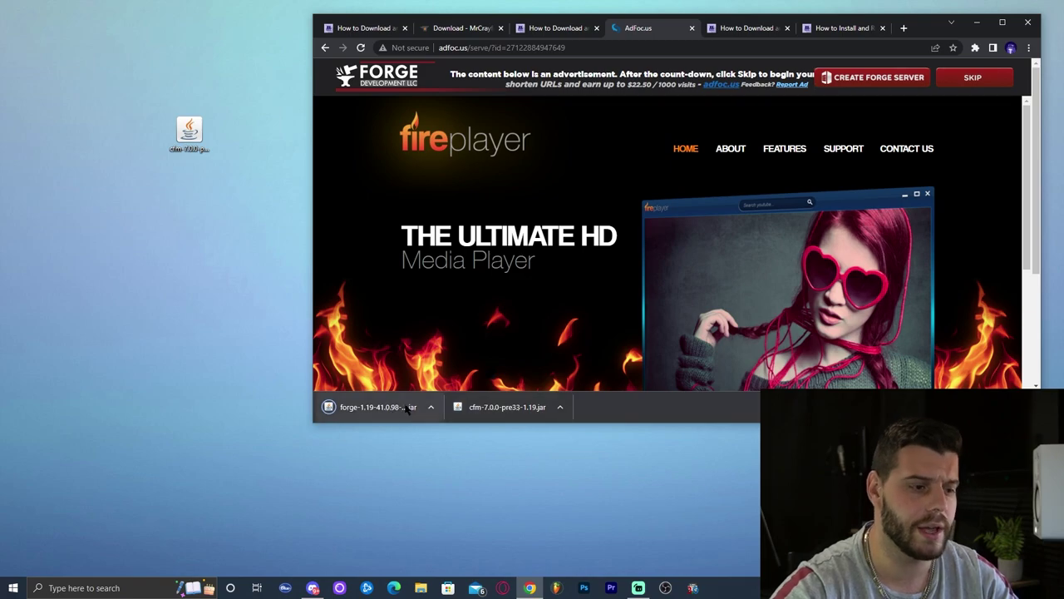
pyautogui.moveTo(378, 415); pyautogui.dragTo(293, 158)
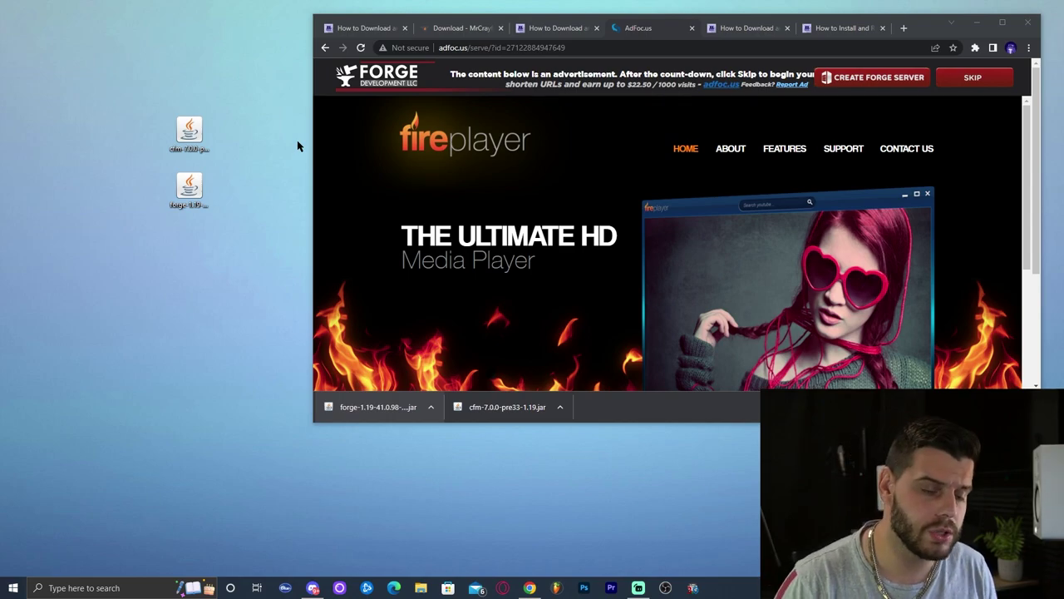
pyautogui.click(117, 587)
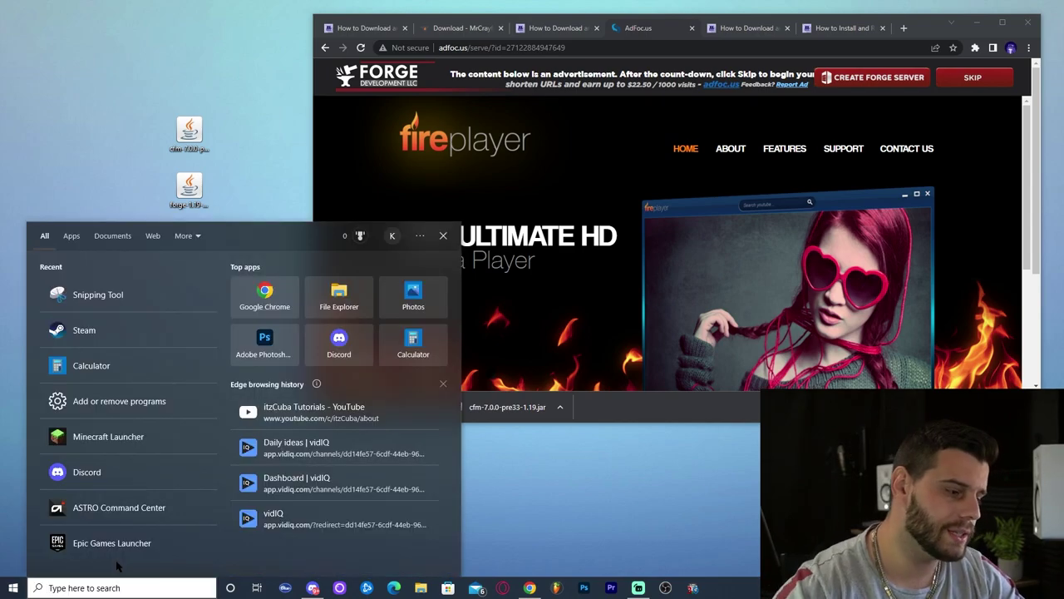
# Step: Find Java 8 Update 333 in Add or remove programs, uninstall it, and close Settings
pyautogui.write('ADD OR')
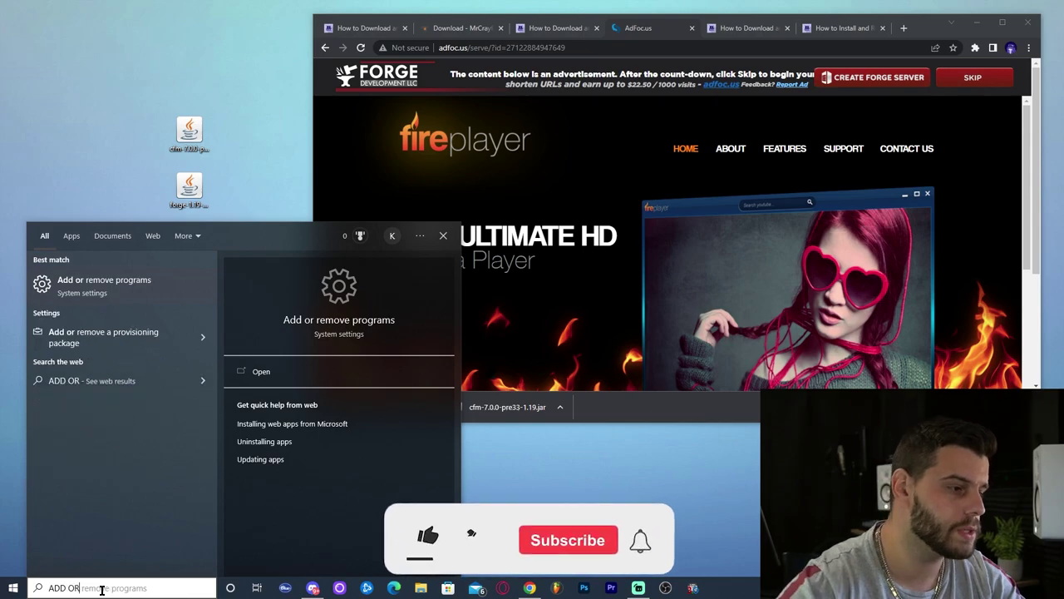
pyautogui.press('Return')
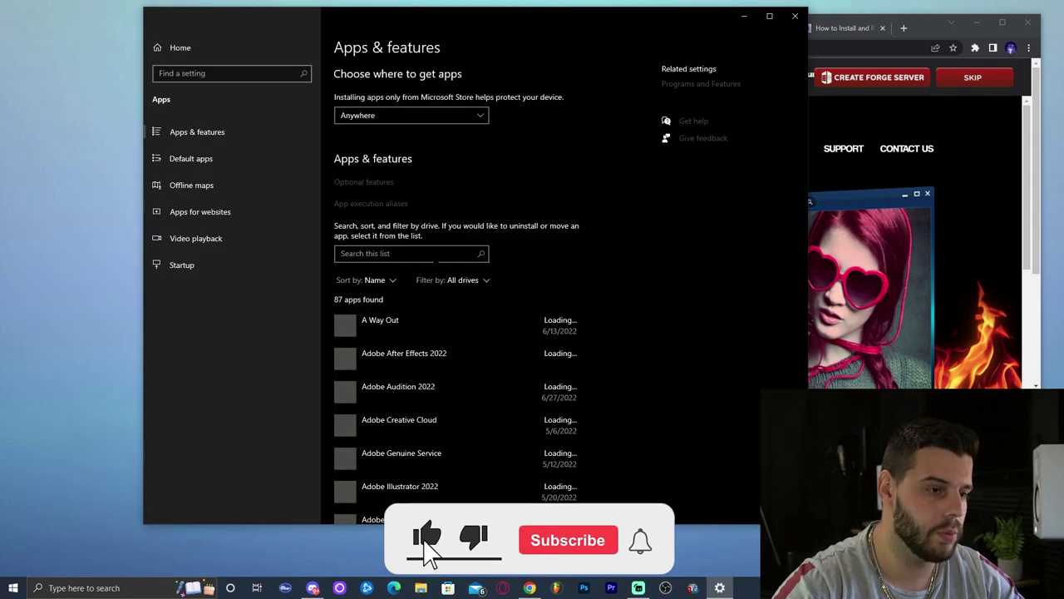
pyautogui.click(388, 255)
pyautogui.write('JAVA')
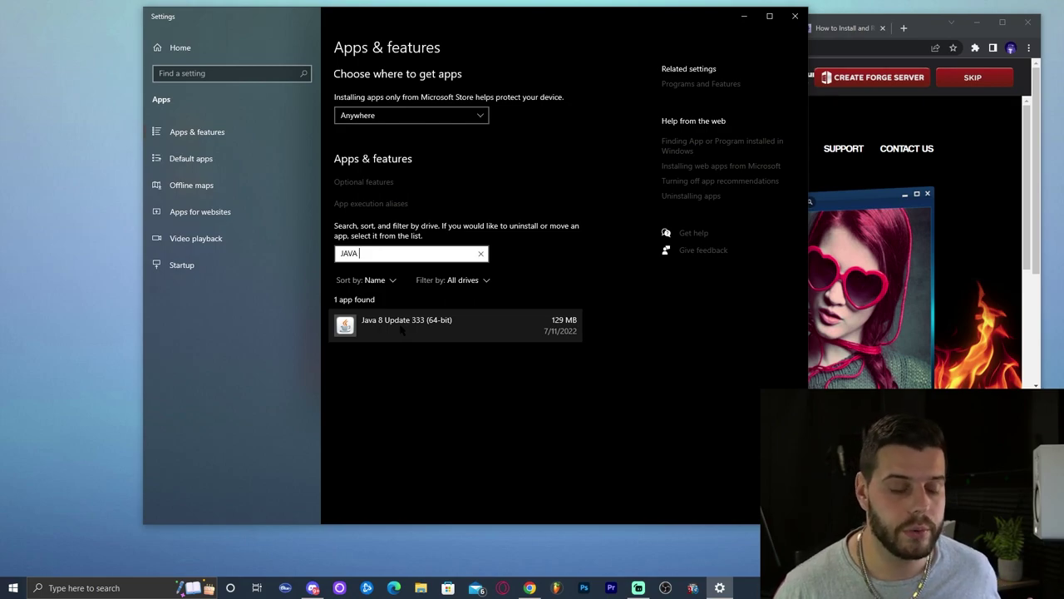
pyautogui.click(475, 325)
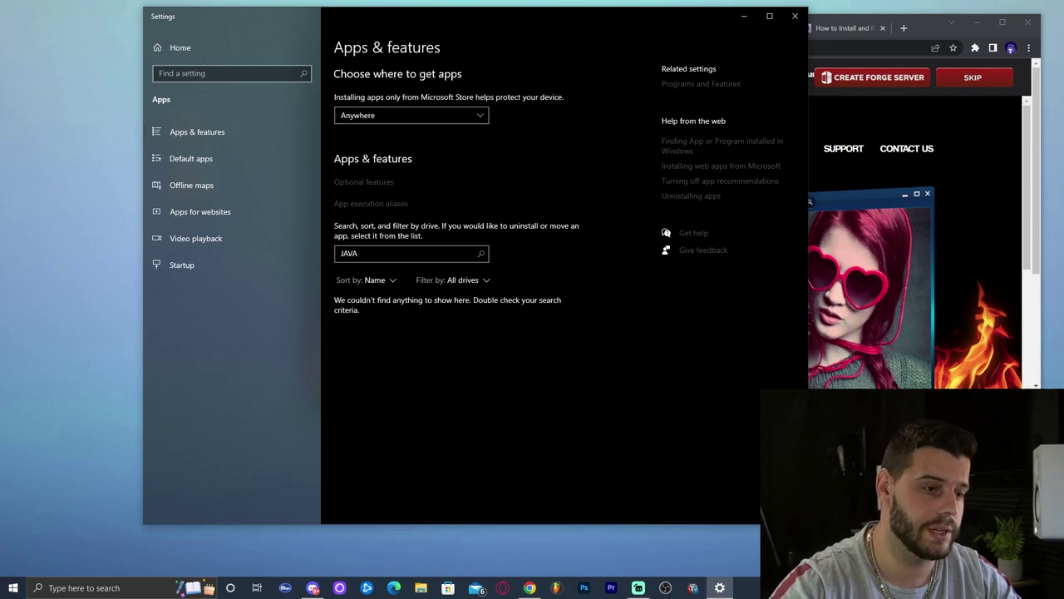
pyautogui.click(794, 16)
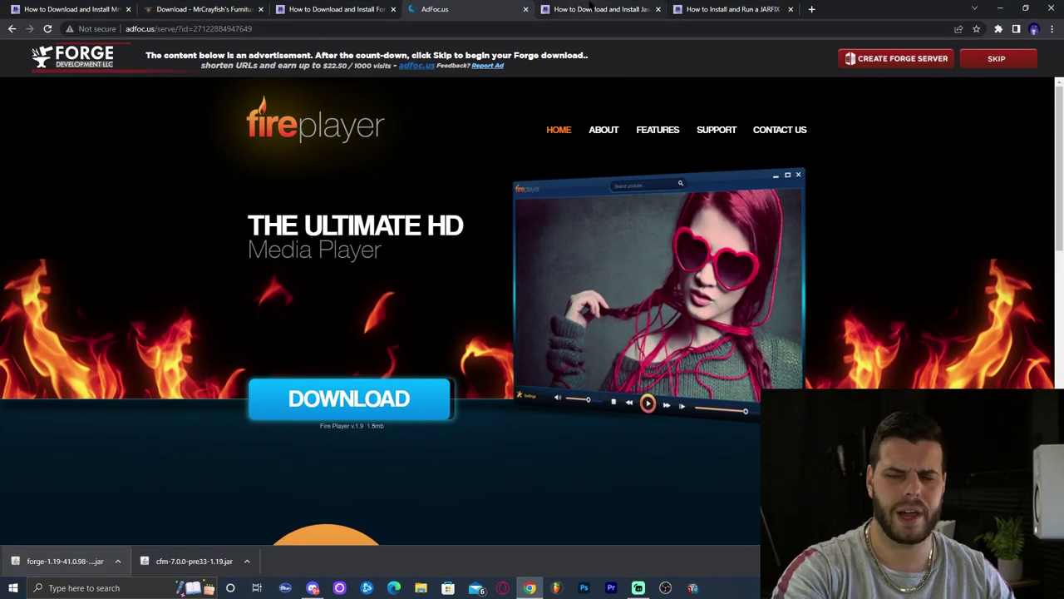
# Step: Open Oracle's Java Downloads page from the Java 18 tutorial
pyautogui.click(636, 8)
pyautogui.scroll(-3, 657, 225)
pyautogui.scroll(-5, 675, 200)
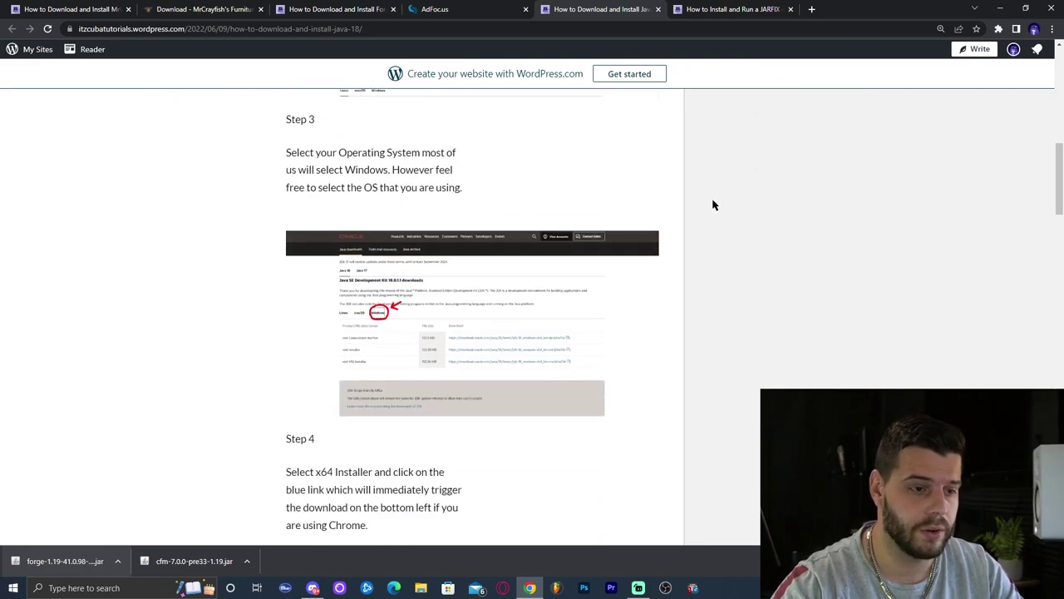
pyautogui.scroll(8, 712, 205)
pyautogui.scroll(-2, 548, 333)
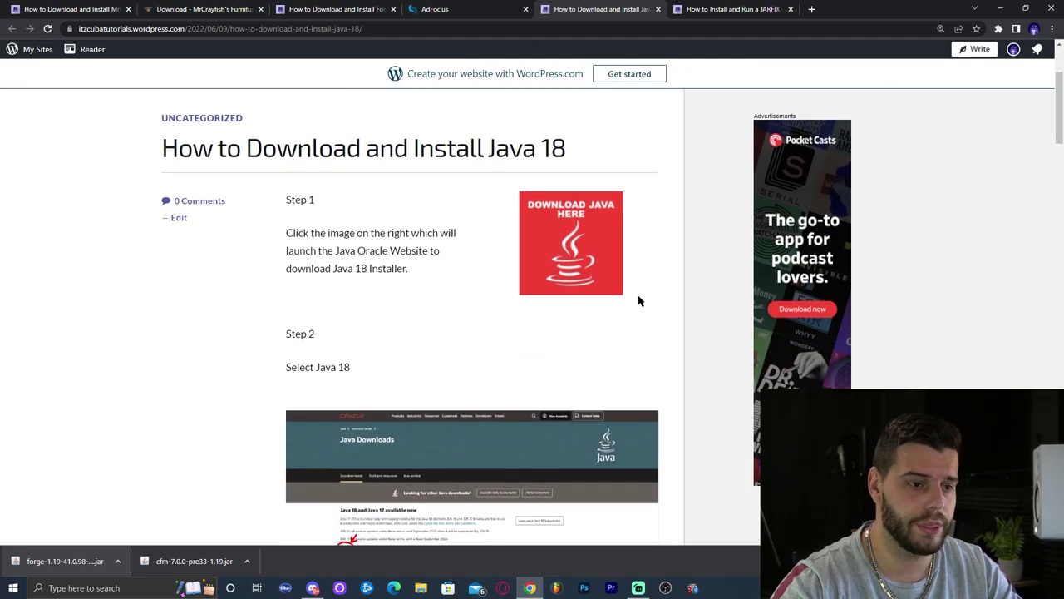
pyautogui.click(601, 233)
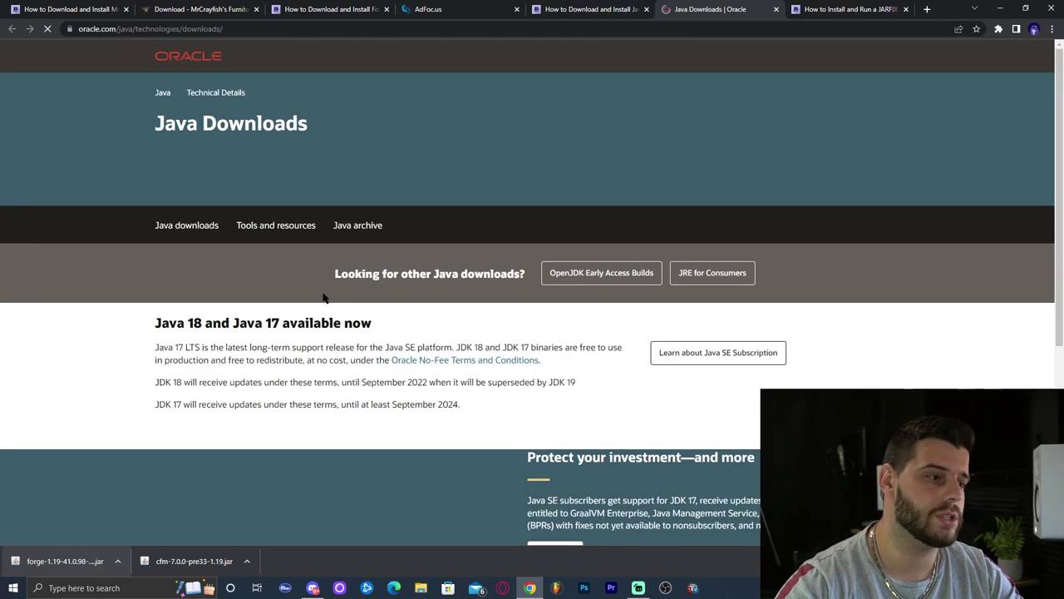
pyautogui.scroll(-1, 475, 285)
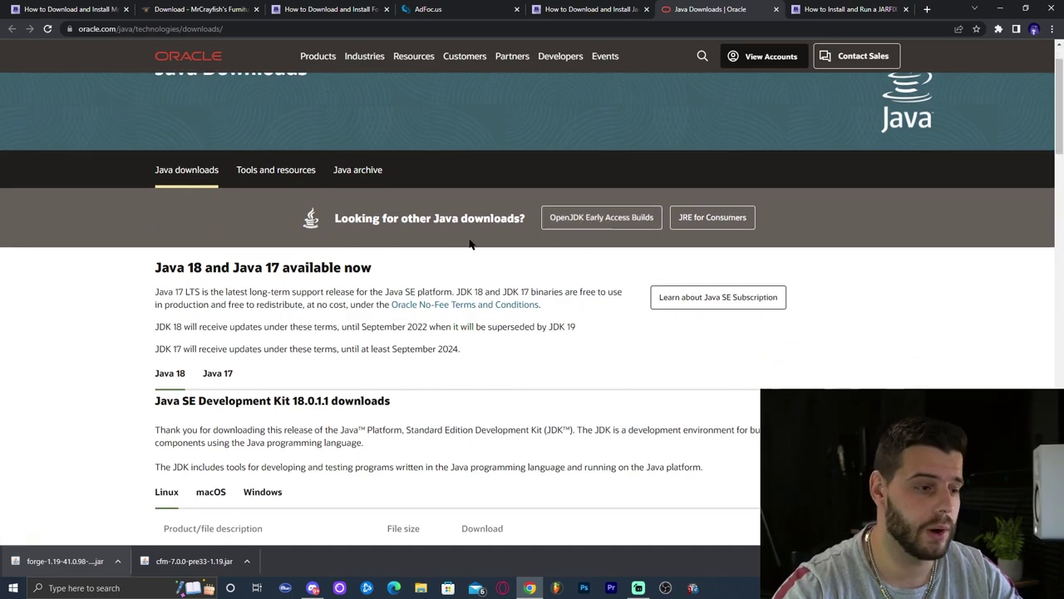
pyautogui.scroll(-4, 196, 376)
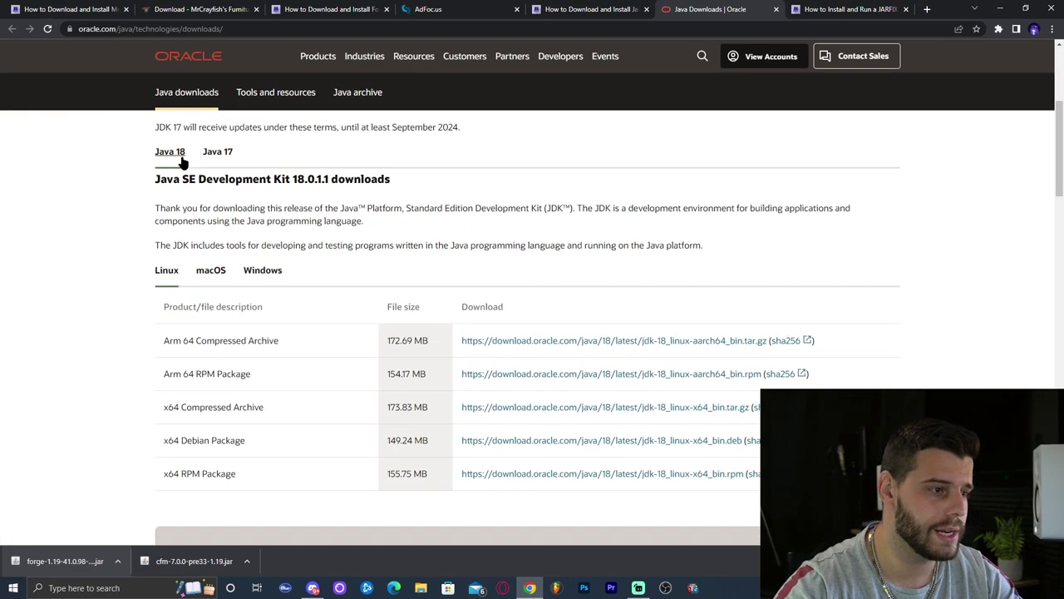
# Step: Under Java 18 > Windows, download and save the x64 Installer jdk-18_windows-x64_bin.exe
pyautogui.click(178, 155)
pyautogui.scroll(-3, 499, 299)
pyautogui.scroll(2, 340, 250)
pyautogui.click(274, 216)
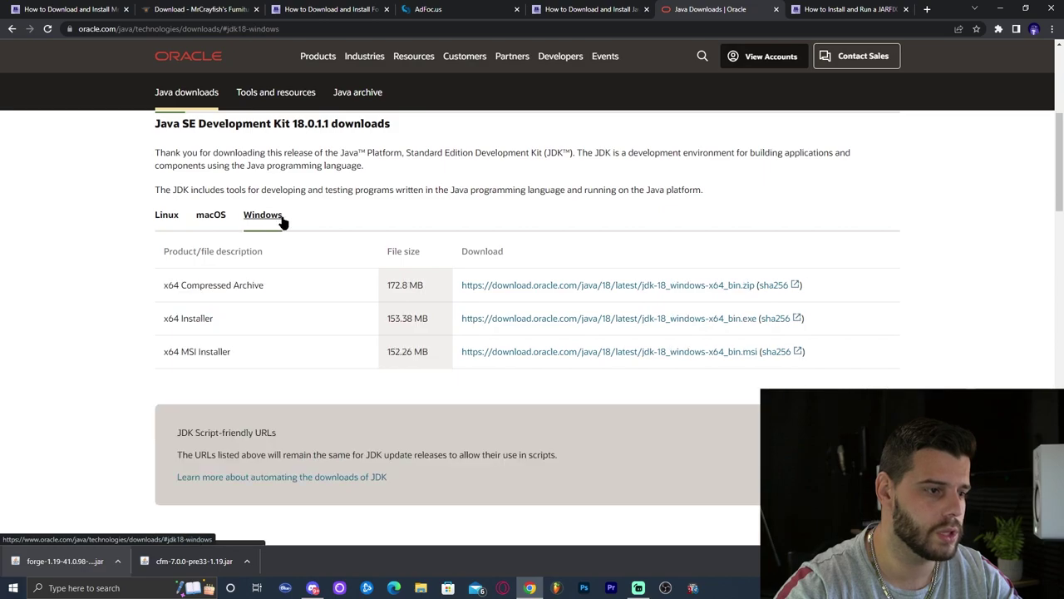
pyautogui.moveTo(222, 319); pyautogui.dragTo(163, 319)
pyautogui.click(304, 316)
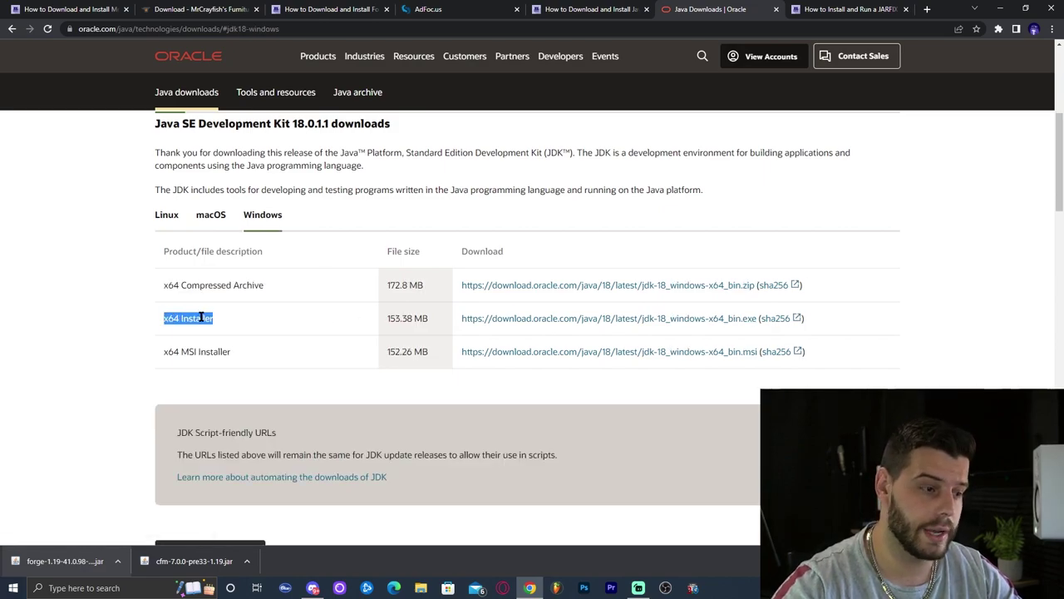
pyautogui.click(376, 312)
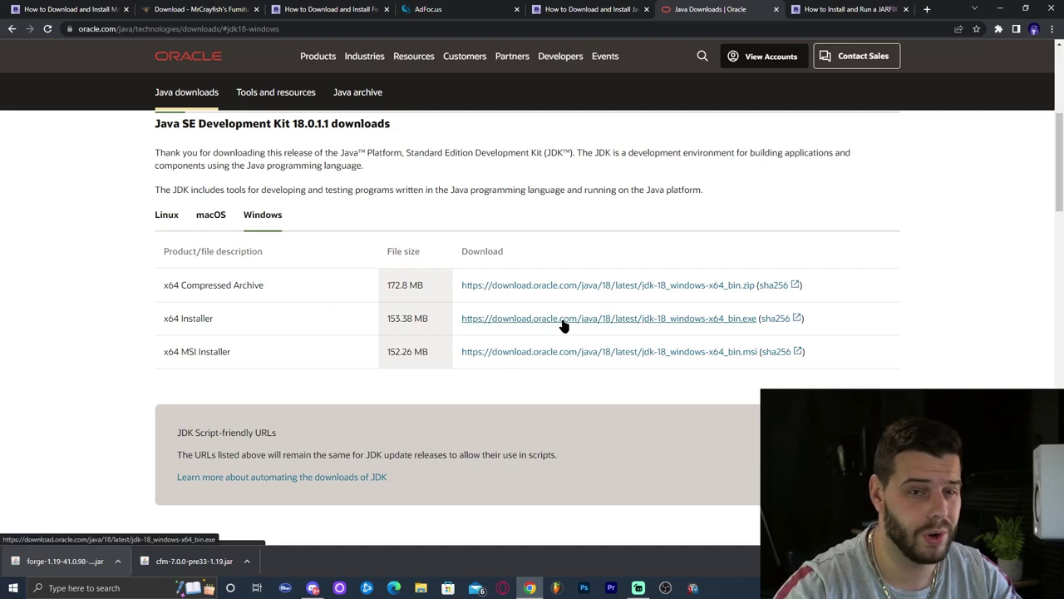
pyautogui.click(503, 320)
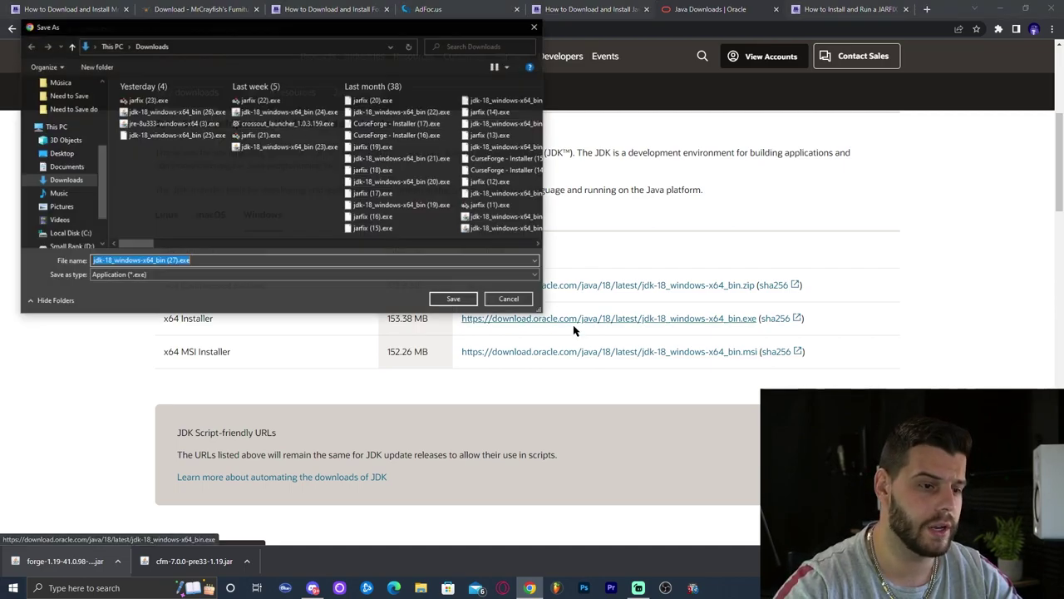
pyautogui.click(472, 301)
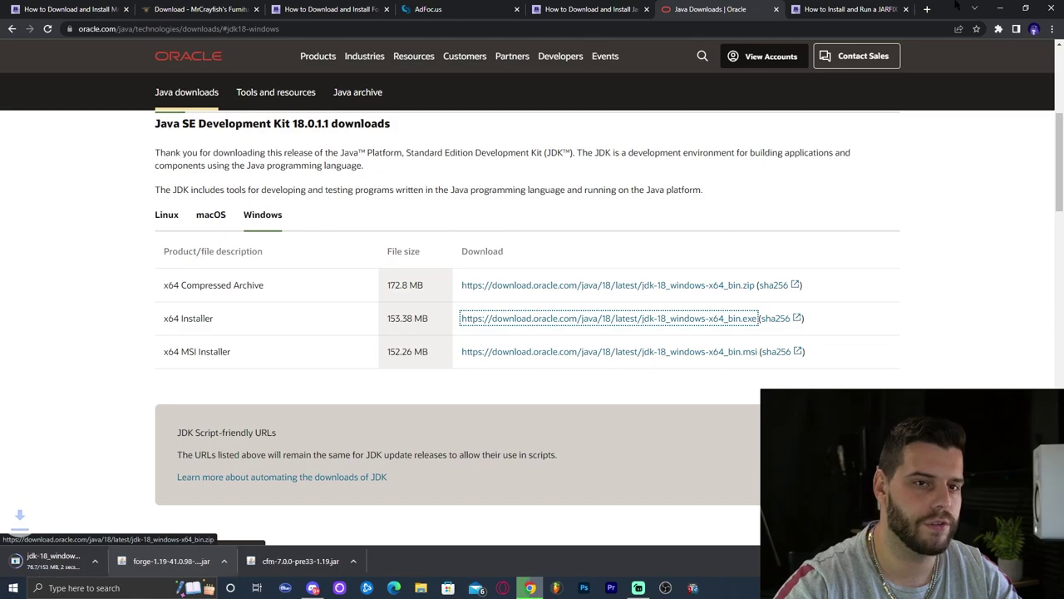
pyautogui.press('super+Down')
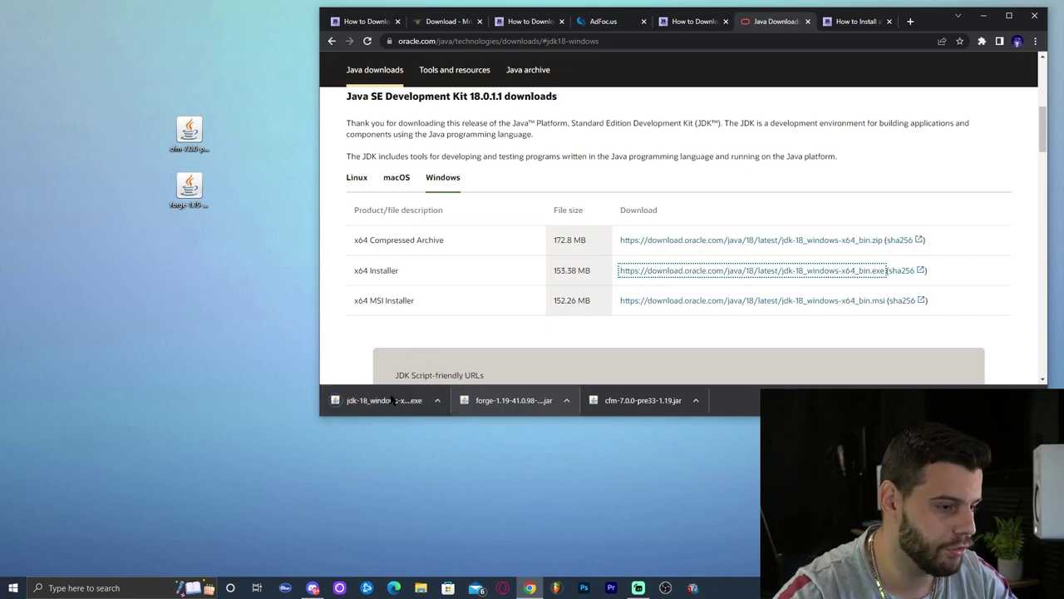
# Step: Copy the JDK 18 installer onto the desktop next to the Forge and cfm jars
pyautogui.moveTo(392, 400); pyautogui.dragTo(194, 302)
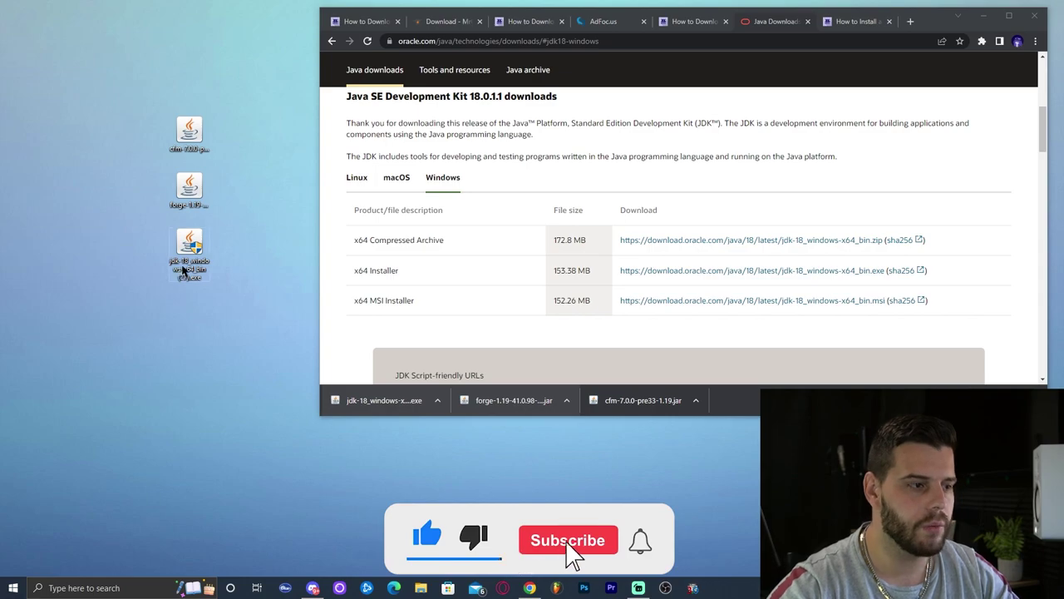
pyautogui.click(199, 210)
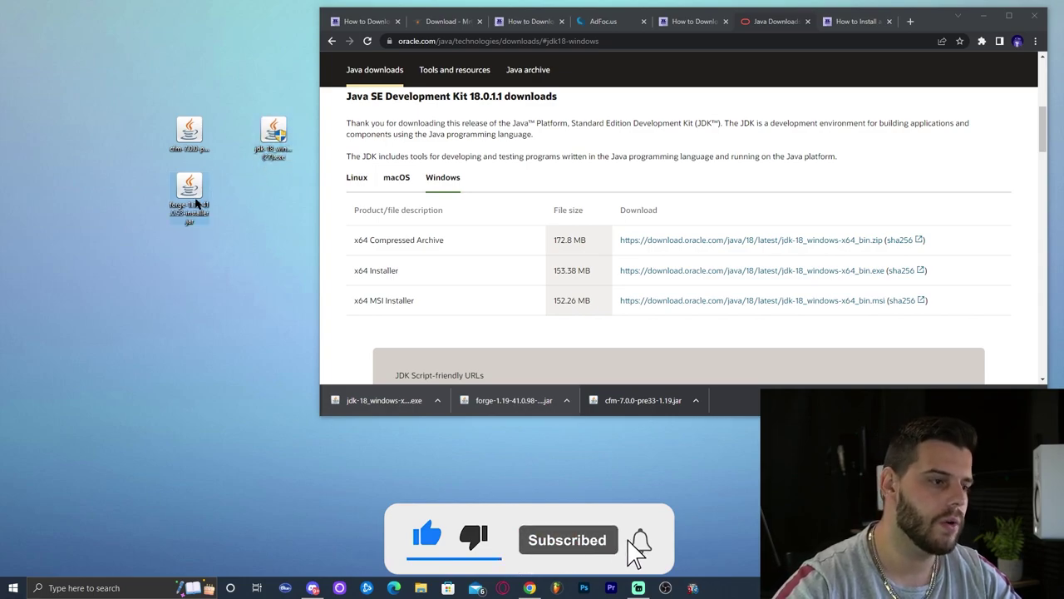
pyautogui.click(211, 150)
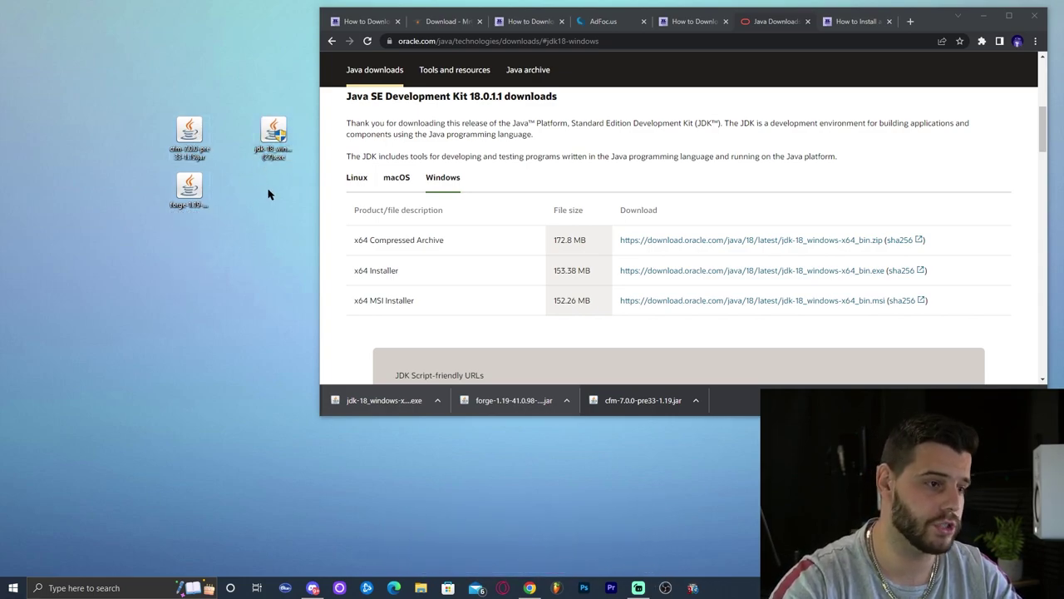
pyautogui.click(281, 203)
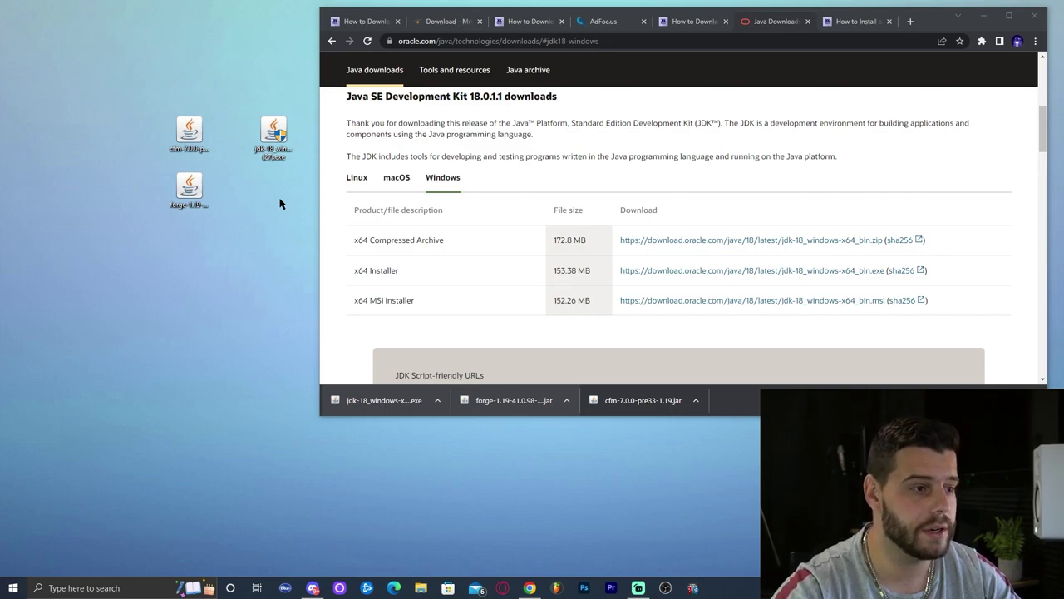
pyautogui.click(272, 135)
pyautogui.click(190, 189)
pyautogui.click(189, 142)
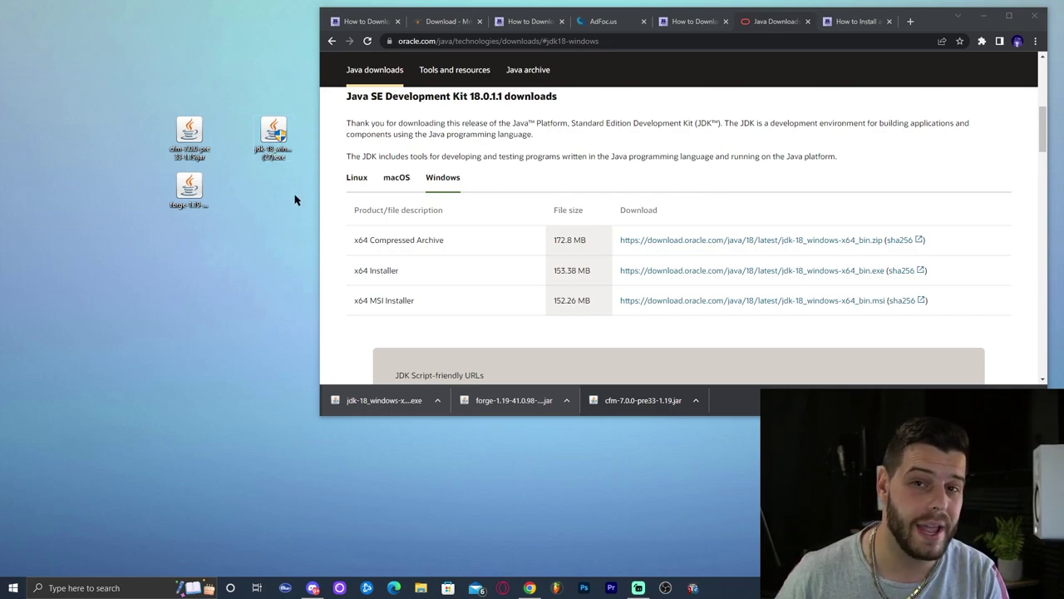
pyautogui.moveTo(163, 97); pyautogui.dragTo(229, 252)
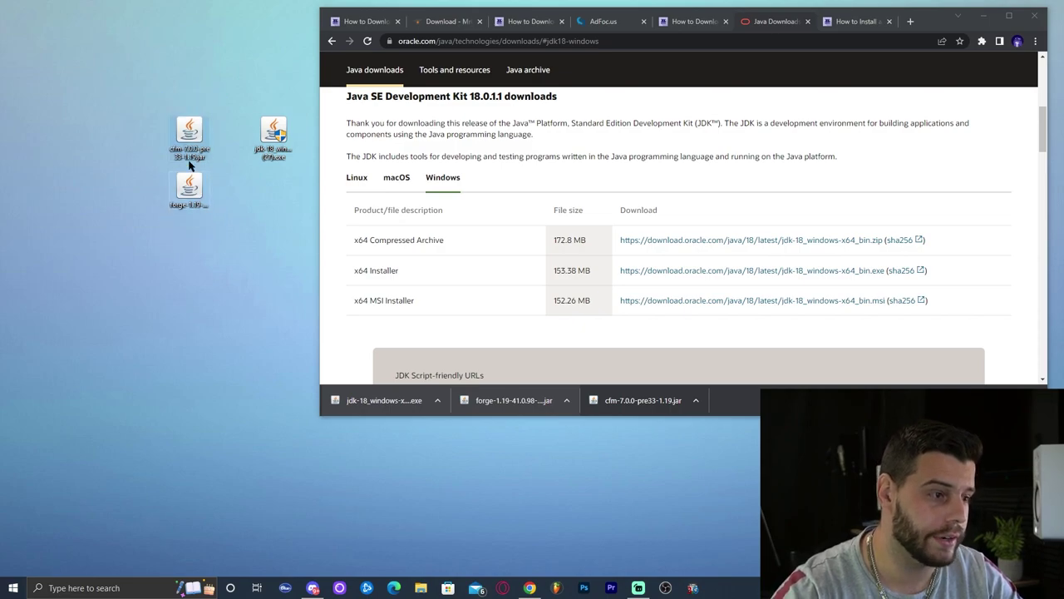
pyautogui.click(202, 193)
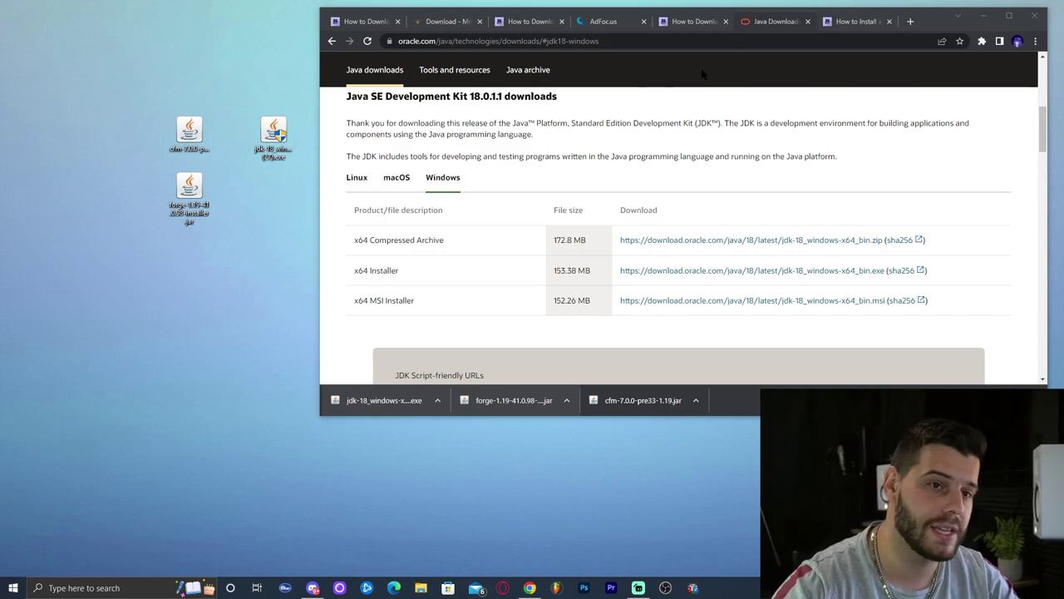
pyautogui.doubleClick(981, 15)
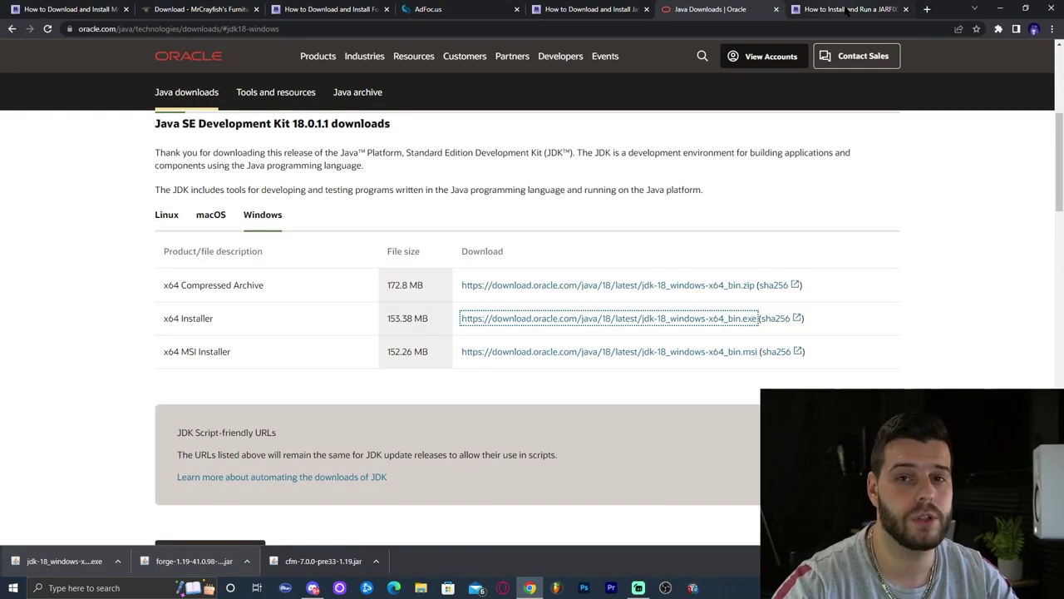
# Step: Save jarfix.exe from the jarfix author's site, copy it to the desktop, and close Chrome
pyautogui.click(831, 10)
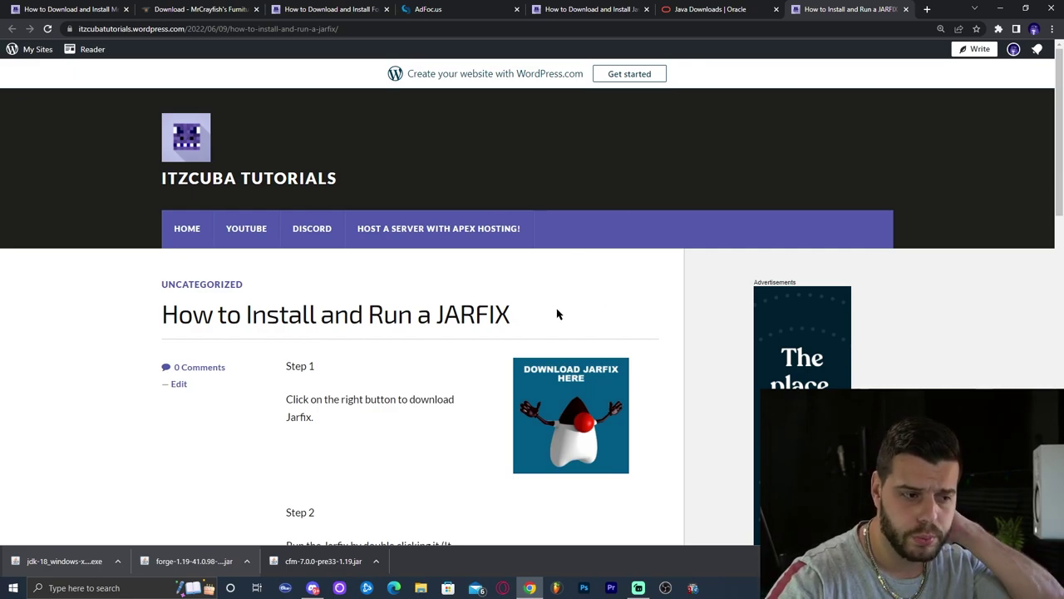
pyautogui.click(589, 376)
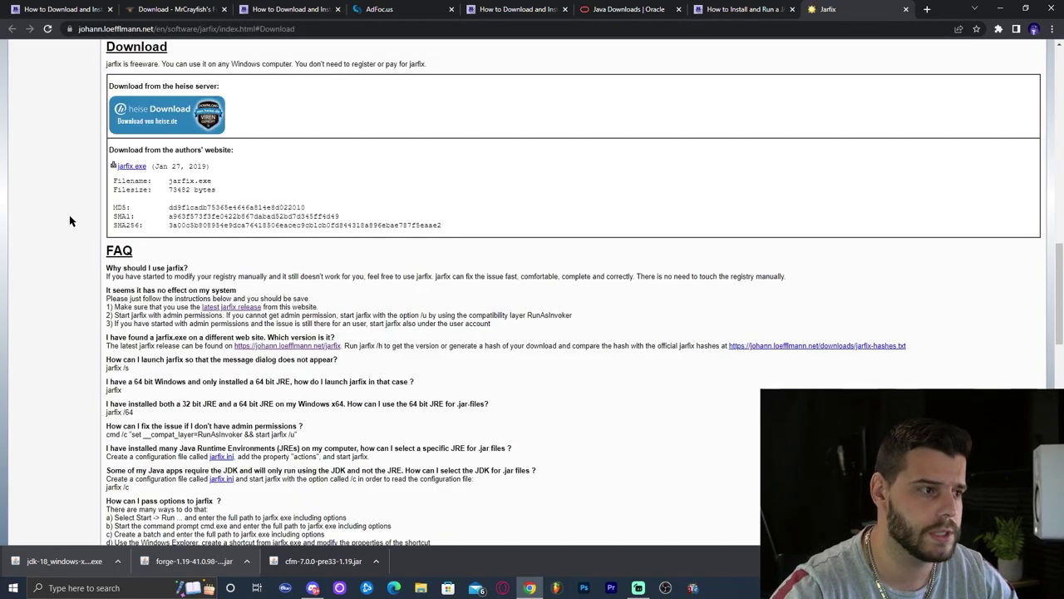
pyautogui.click(122, 167)
pyautogui.click(463, 294)
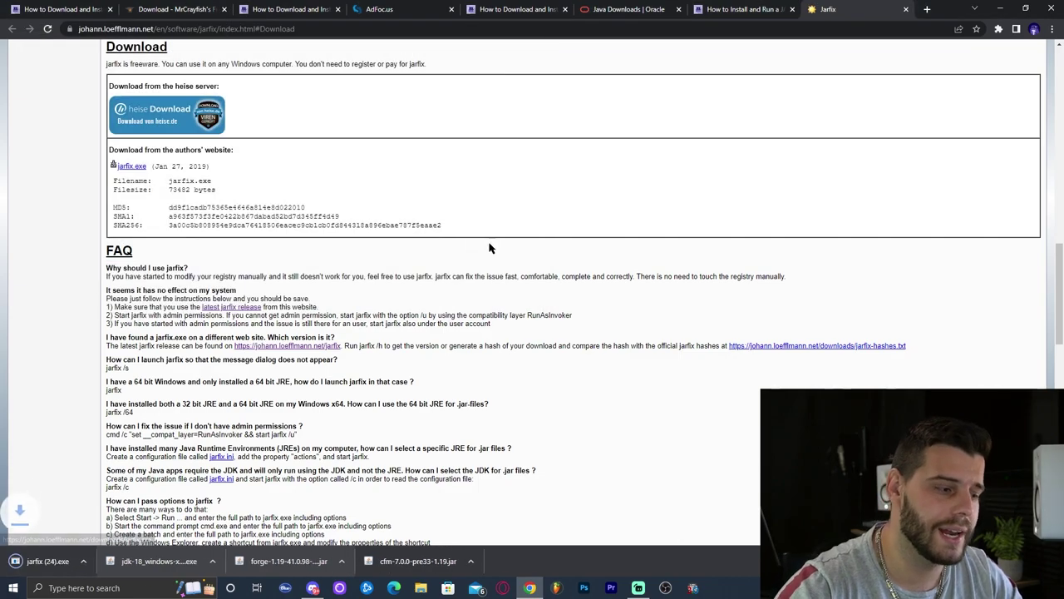
pyautogui.moveTo(872, 6); pyautogui.dragTo(911, 16)
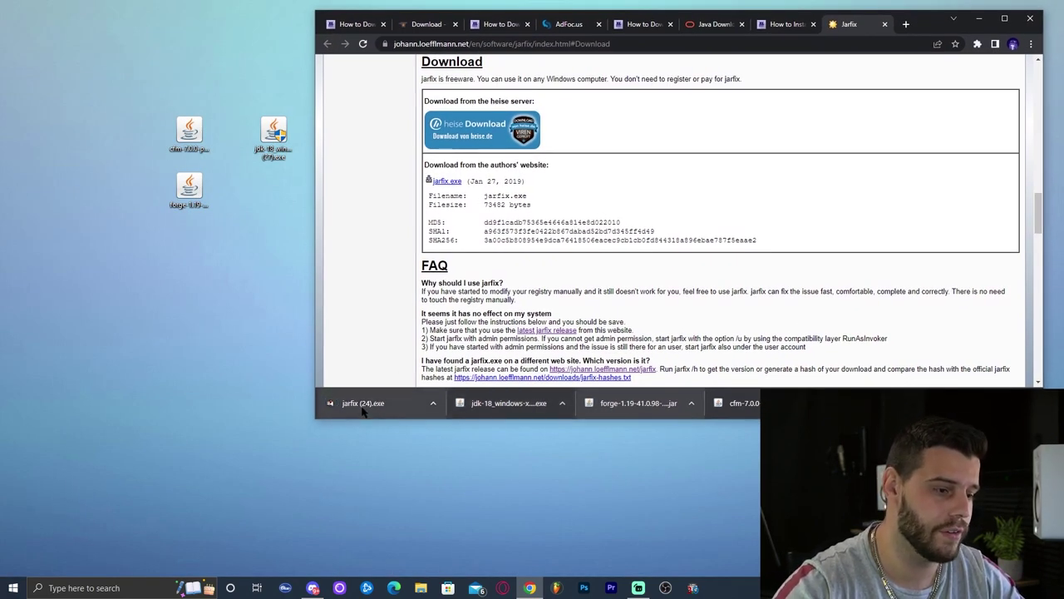
pyautogui.moveTo(363, 410); pyautogui.dragTo(275, 191)
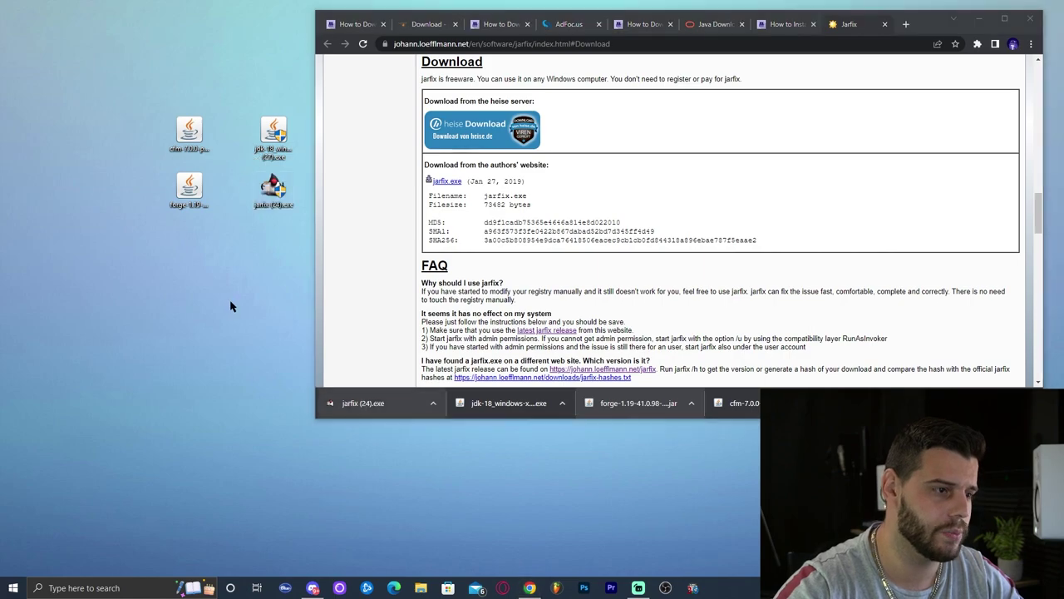
pyautogui.click(1031, 19)
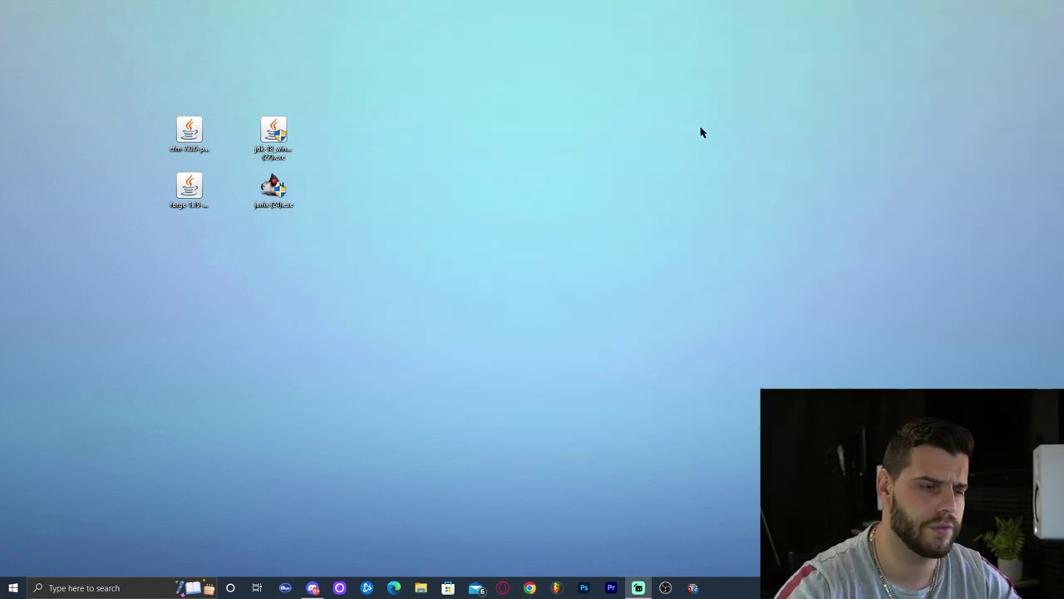
# Step: Run the JDK 18.0.1.1 installer with default folder and settings, then close it once complete
pyautogui.moveTo(277, 190); pyautogui.dragTo(403, 133)
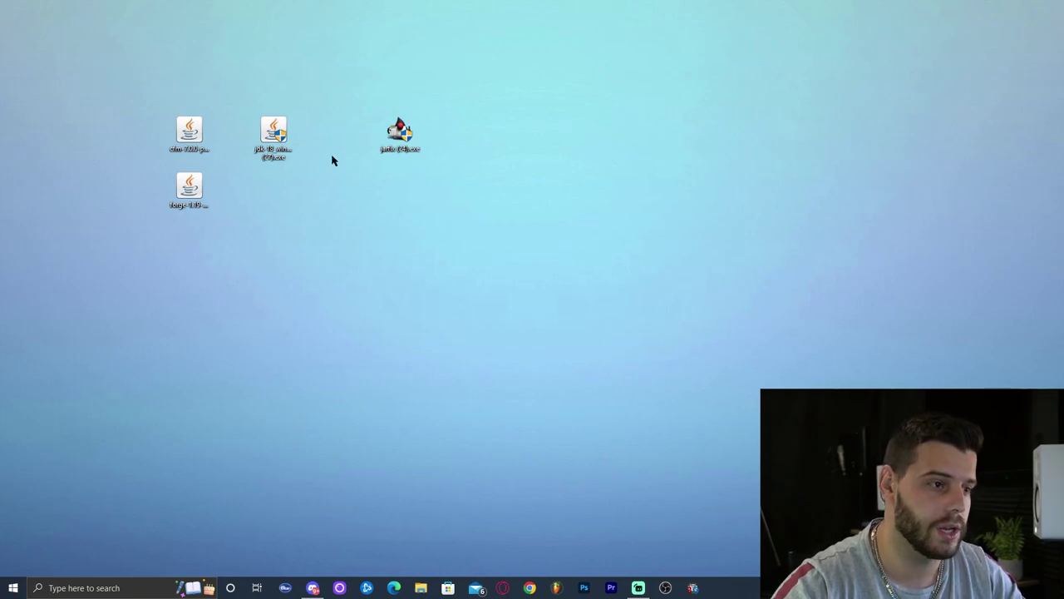
pyautogui.click(284, 143)
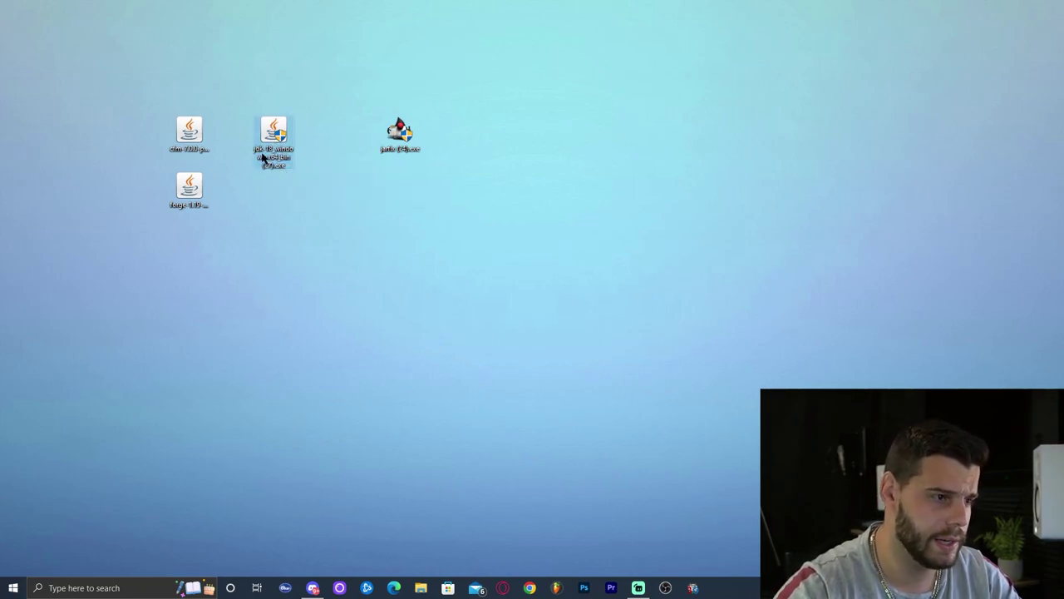
pyautogui.click(331, 173)
pyautogui.doubleClick(276, 150)
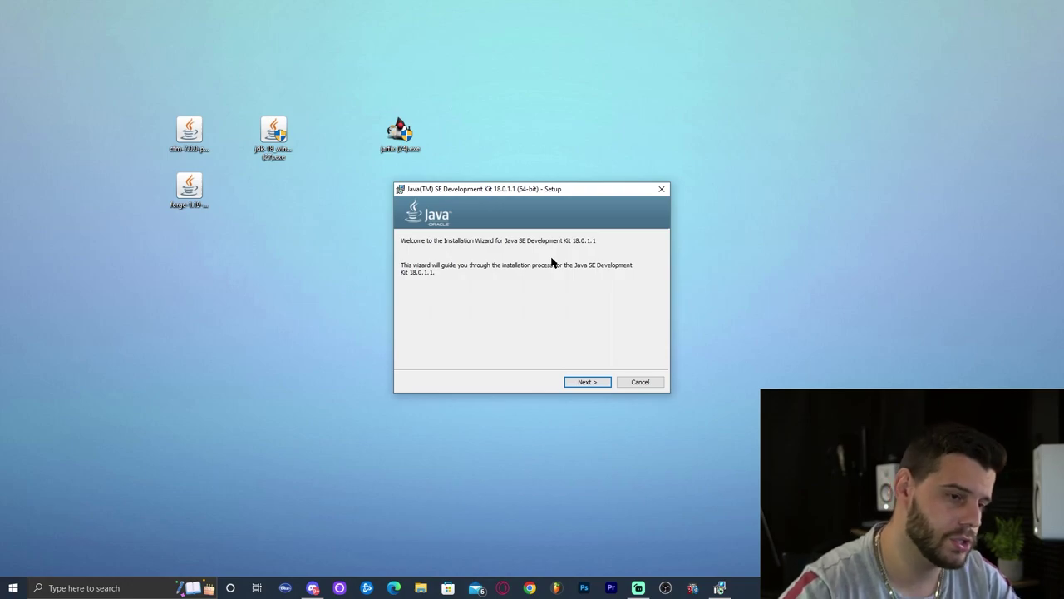
pyautogui.click(599, 385)
pyautogui.click(596, 381)
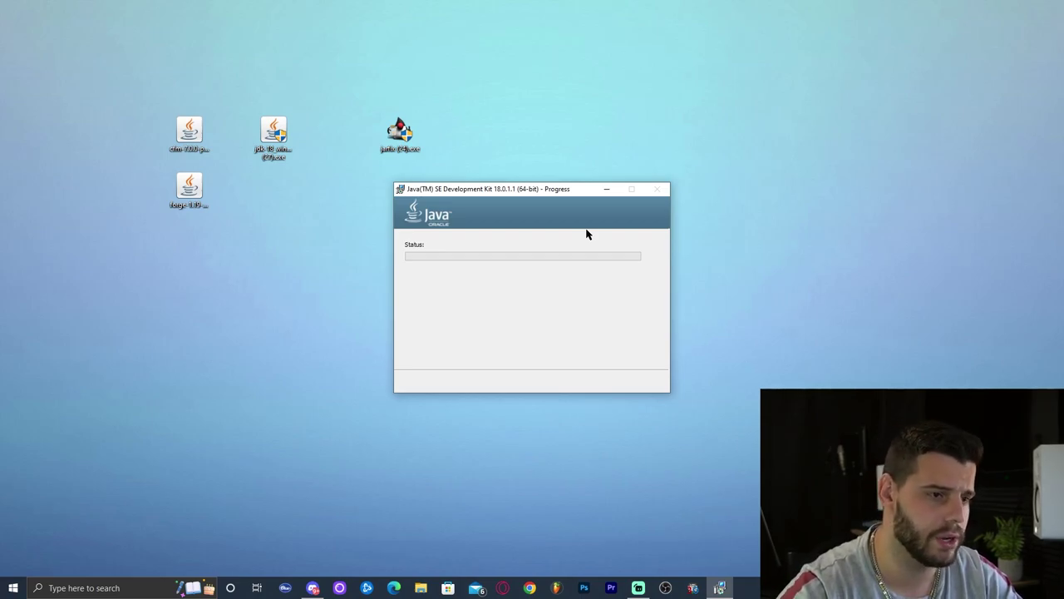
pyautogui.moveTo(557, 190); pyautogui.dragTo(550, 190)
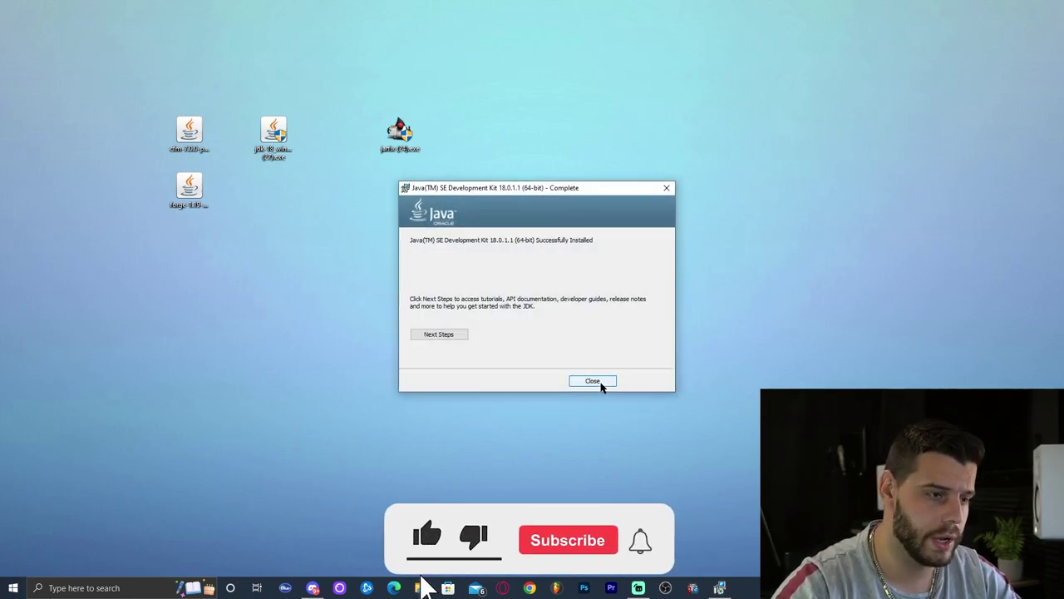
pyautogui.click(587, 379)
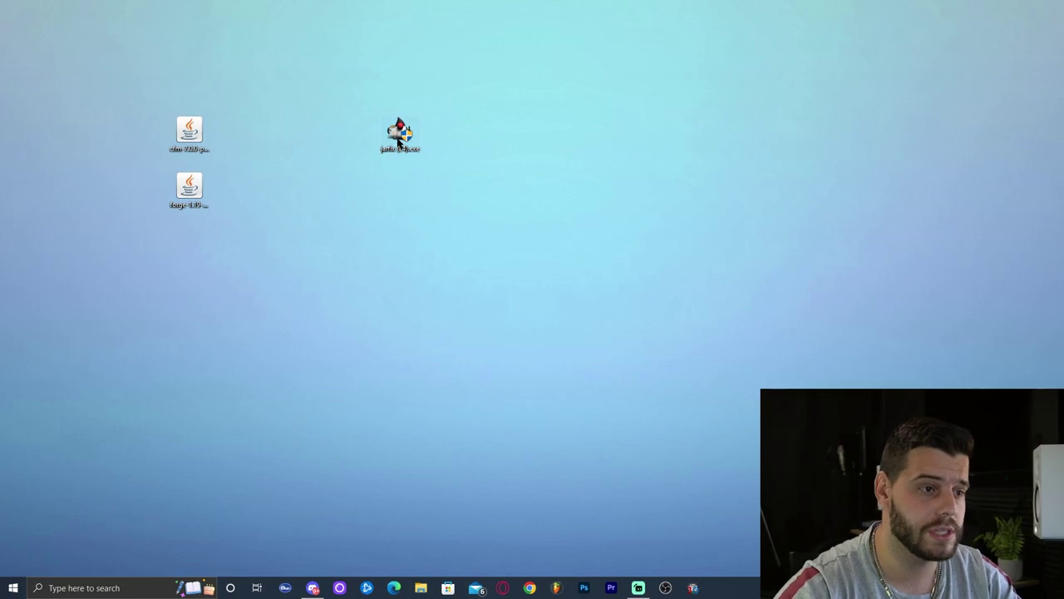
# Step: Refresh the desktop, then run jarfix (24).exe to register .jar files with JDK 18.0.1.1
pyautogui.moveTo(256, 86); pyautogui.dragTo(164, 247)
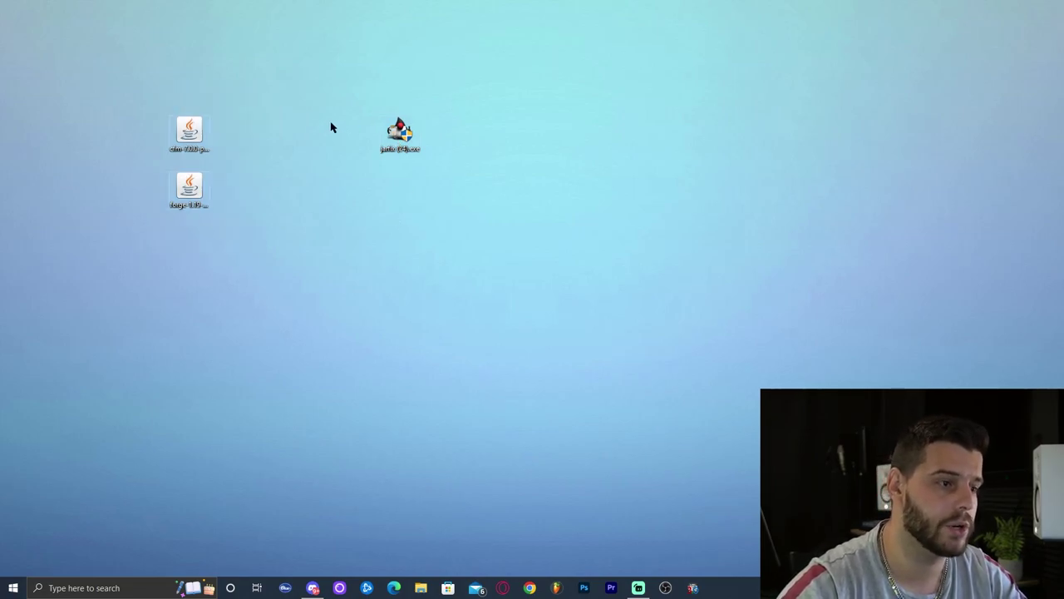
pyautogui.rightClick(304, 132)
pyautogui.click(317, 165)
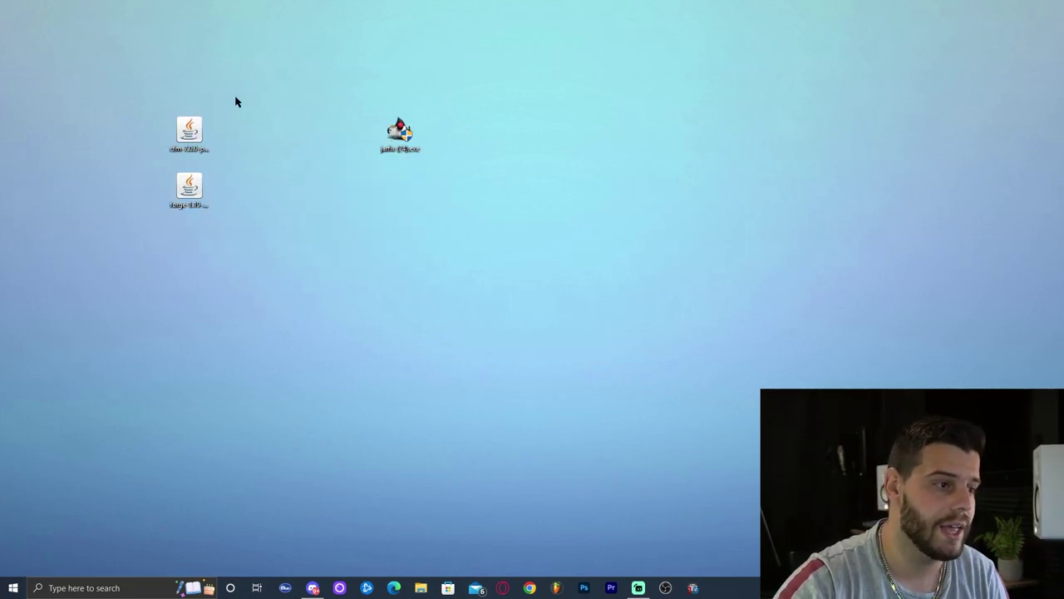
pyautogui.moveTo(235, 101); pyautogui.dragTo(155, 256)
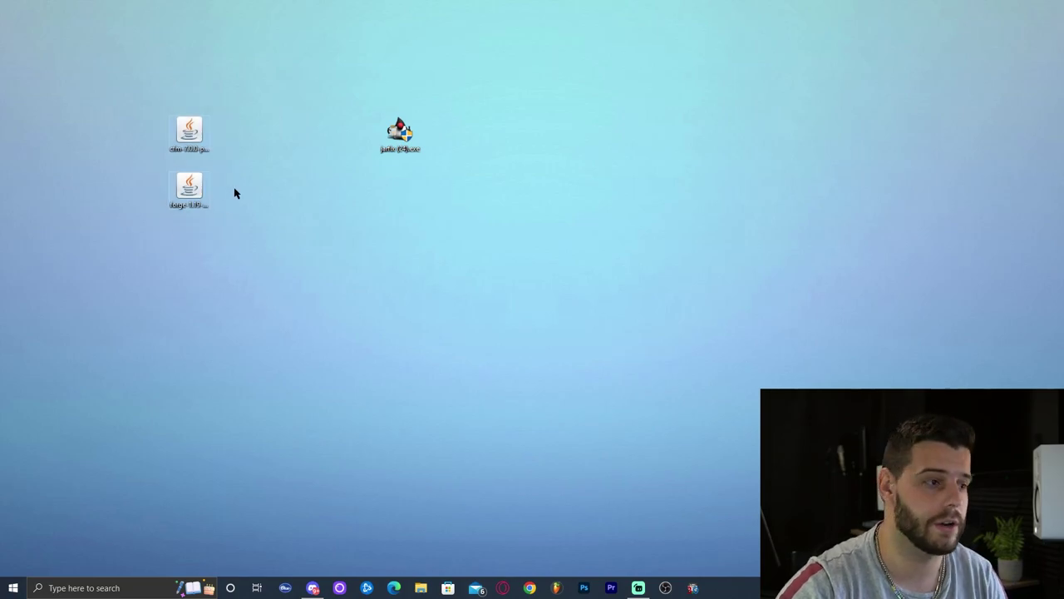
pyautogui.rightClick(299, 158)
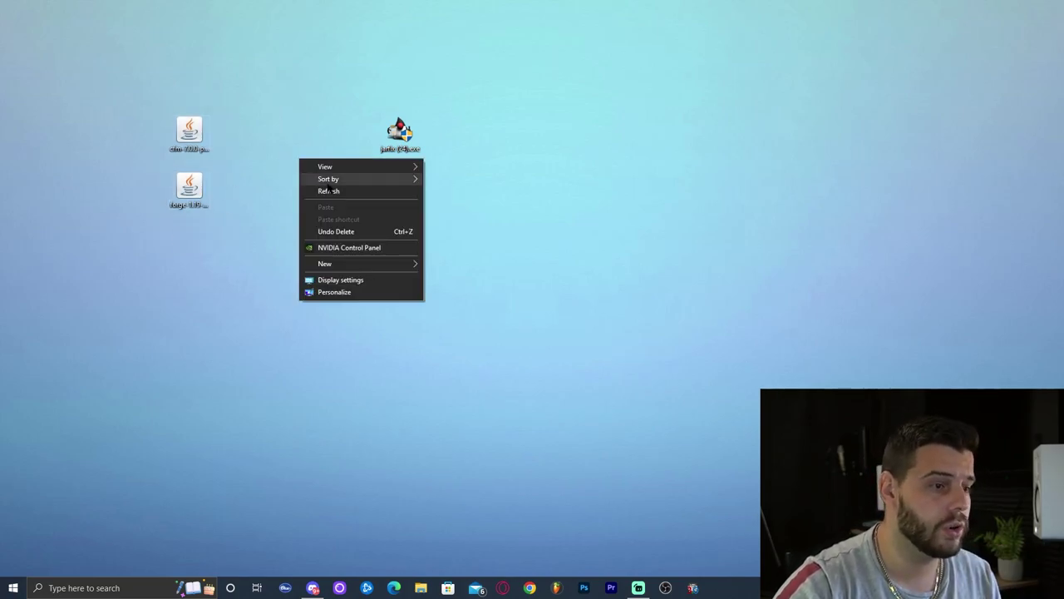
pyautogui.click(329, 190)
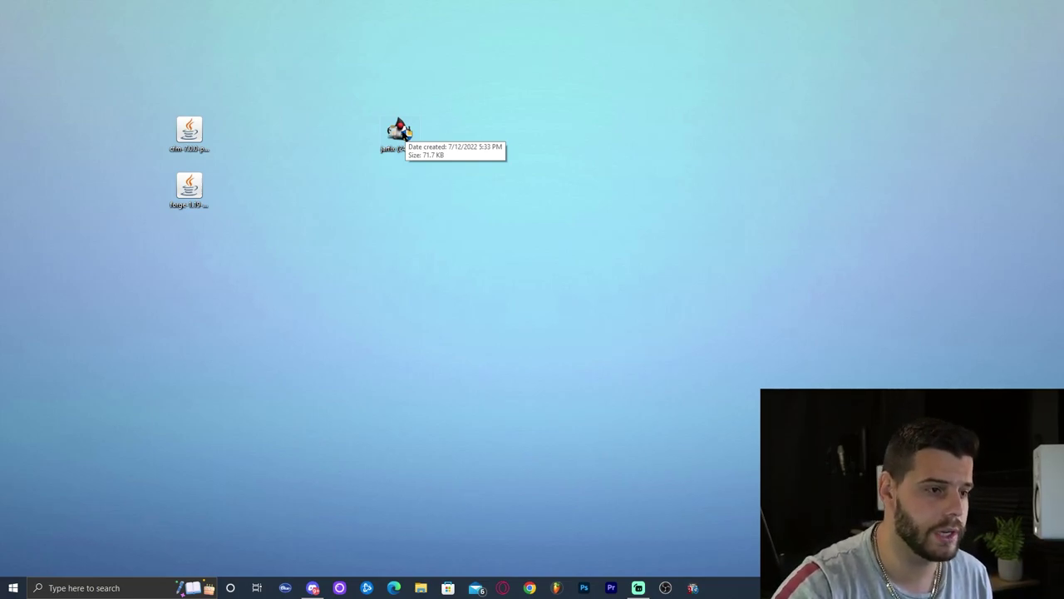
pyautogui.doubleClick(400, 133)
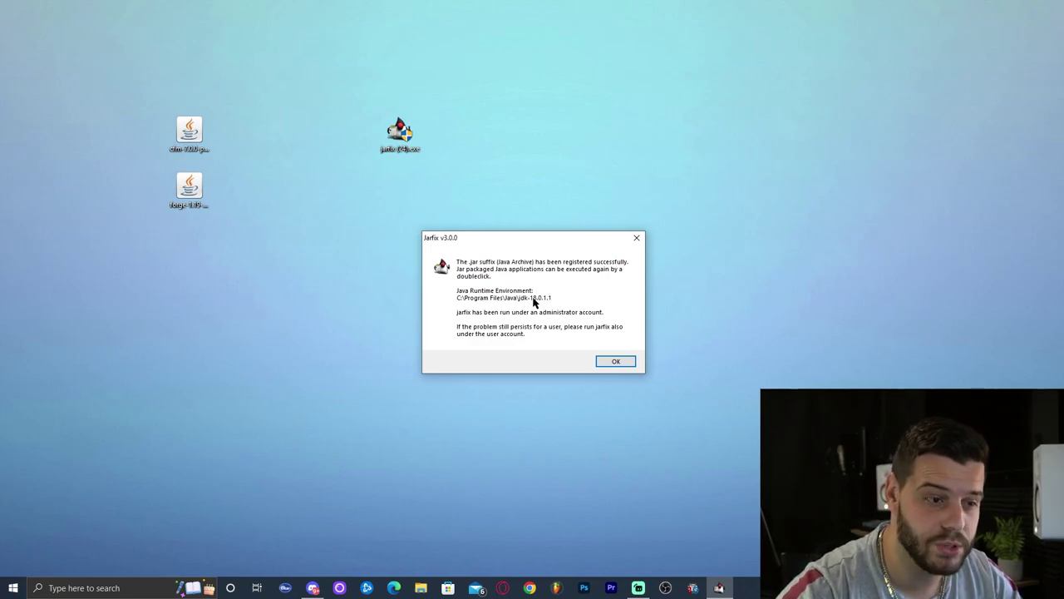
pyautogui.click(627, 364)
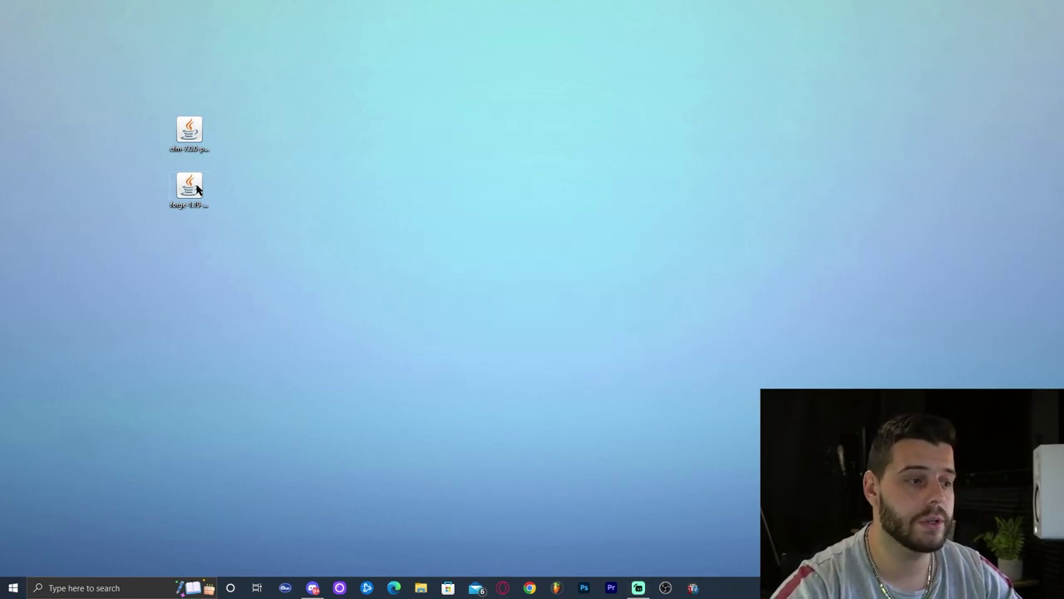
# Step: Run the Forge 1.19 installer and install the 1.19-forge-41.0.98 client profile
pyautogui.moveTo(206, 192); pyautogui.dragTo(346, 196)
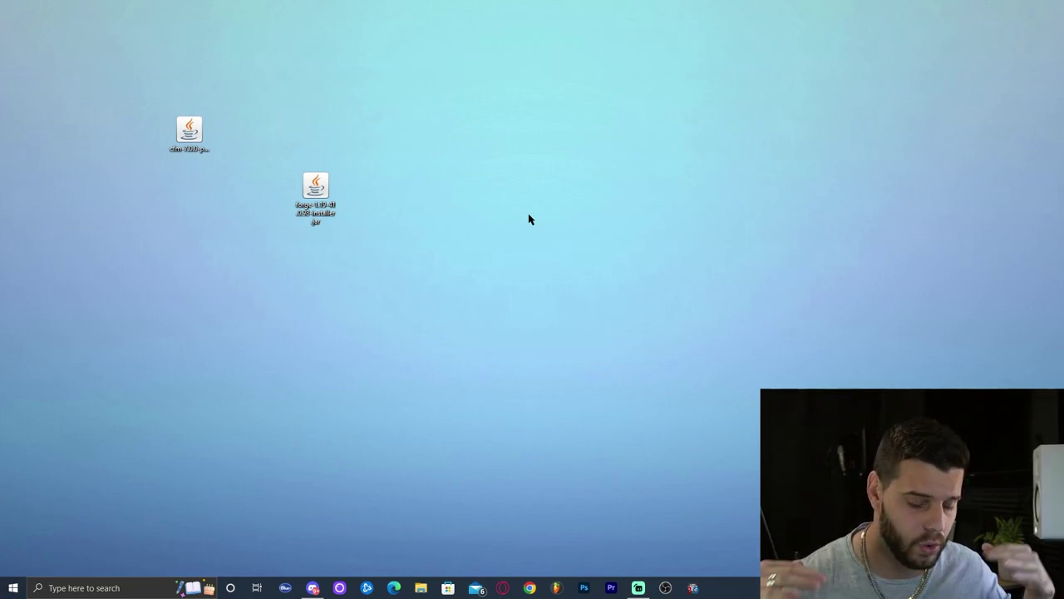
pyautogui.rightClick(529, 215)
pyautogui.click(531, 212)
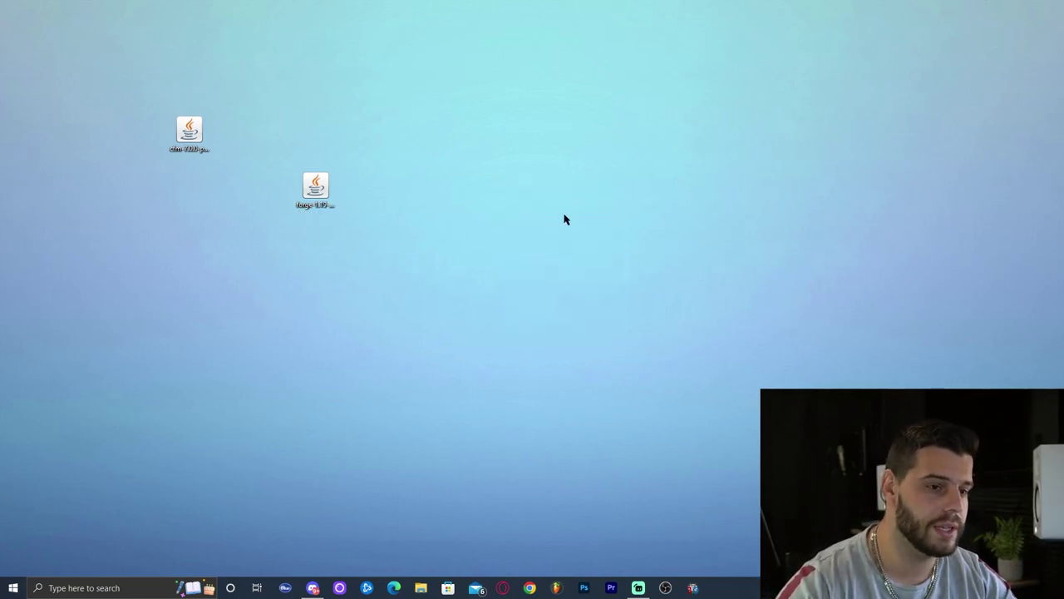
pyautogui.doubleClick(320, 189)
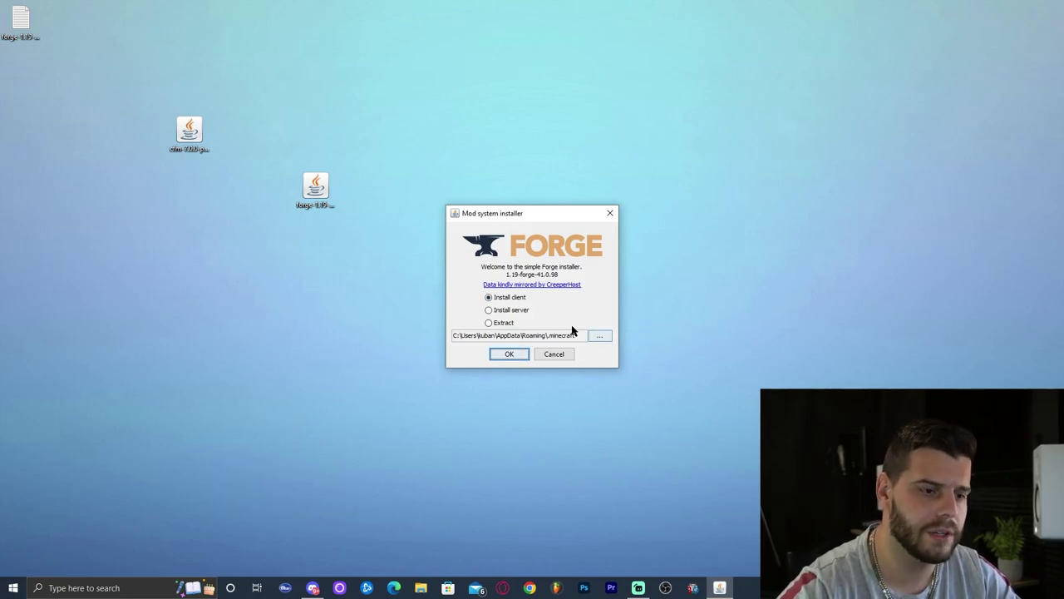
pyautogui.click(511, 357)
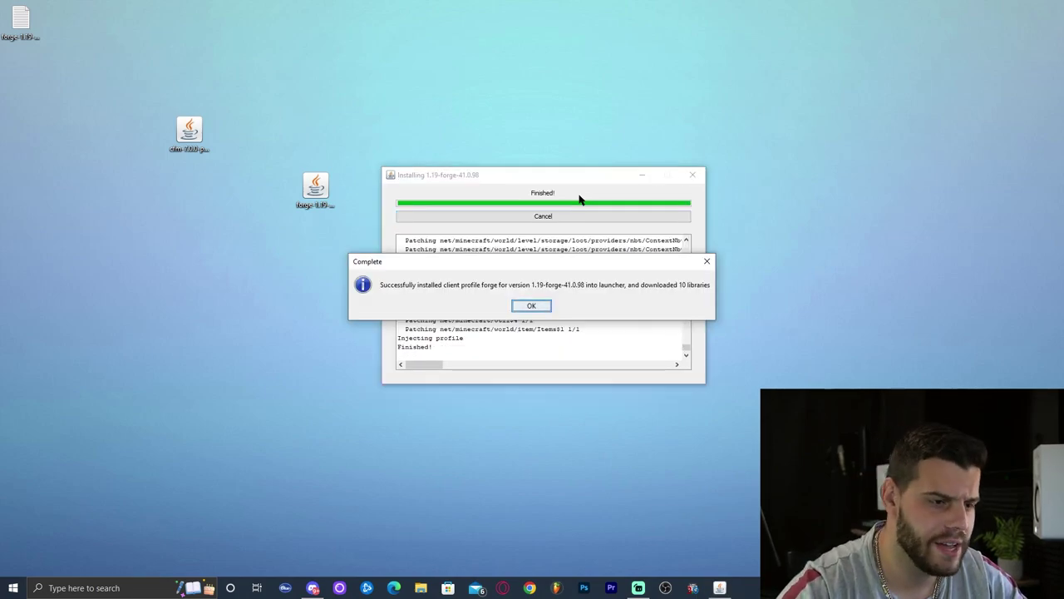
# Step: Acknowledge the installation-complete message and delete the Forge installer jar from the desktop
pyautogui.click(538, 307)
pyautogui.moveTo(401, 291); pyautogui.dragTo(305, 133)
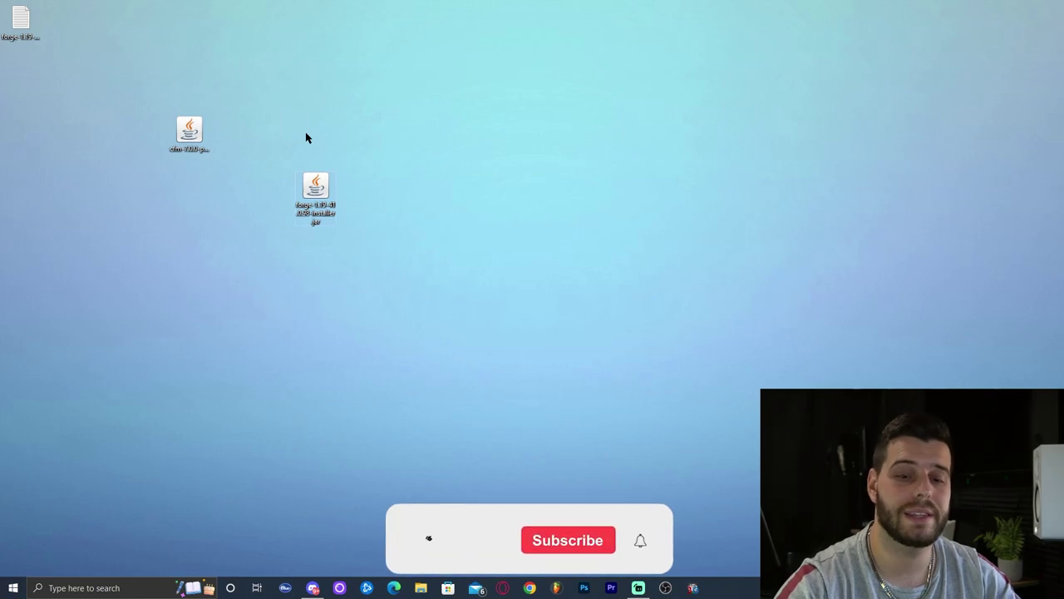
pyautogui.press('Delete')
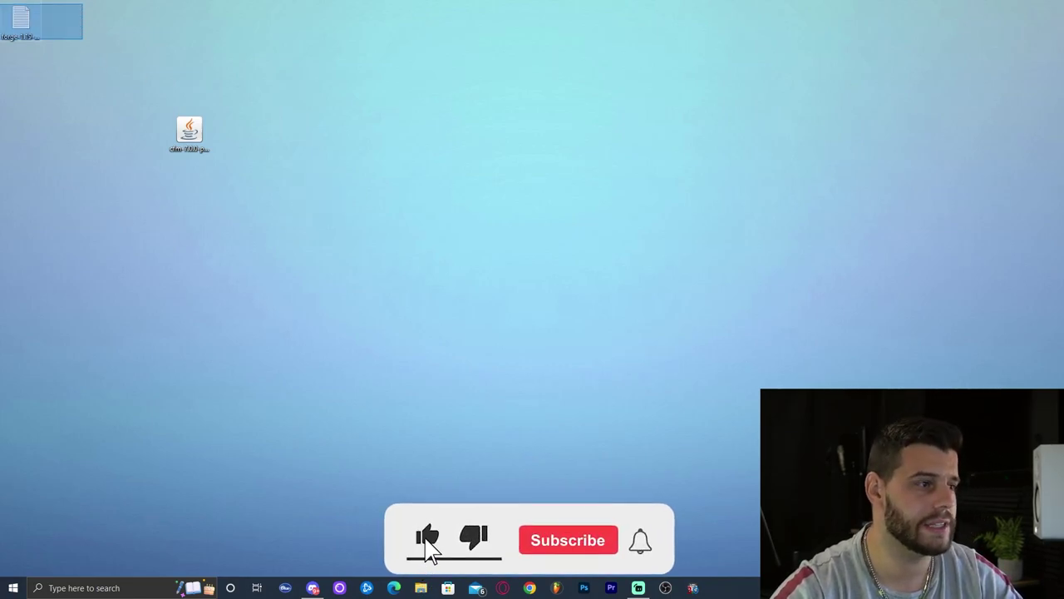